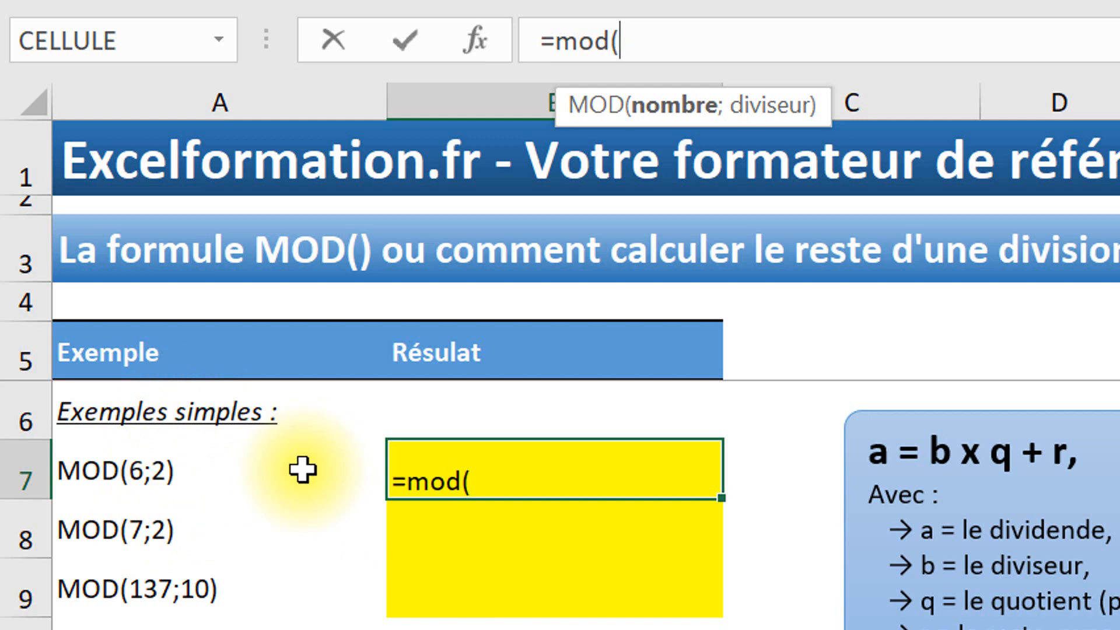
Complete the formula =MOD(6;2) in cell B7 and enter =MOD(7;2) in cell B8
type("6;2à")
key("BackSpace")
type(")")
key("Return")
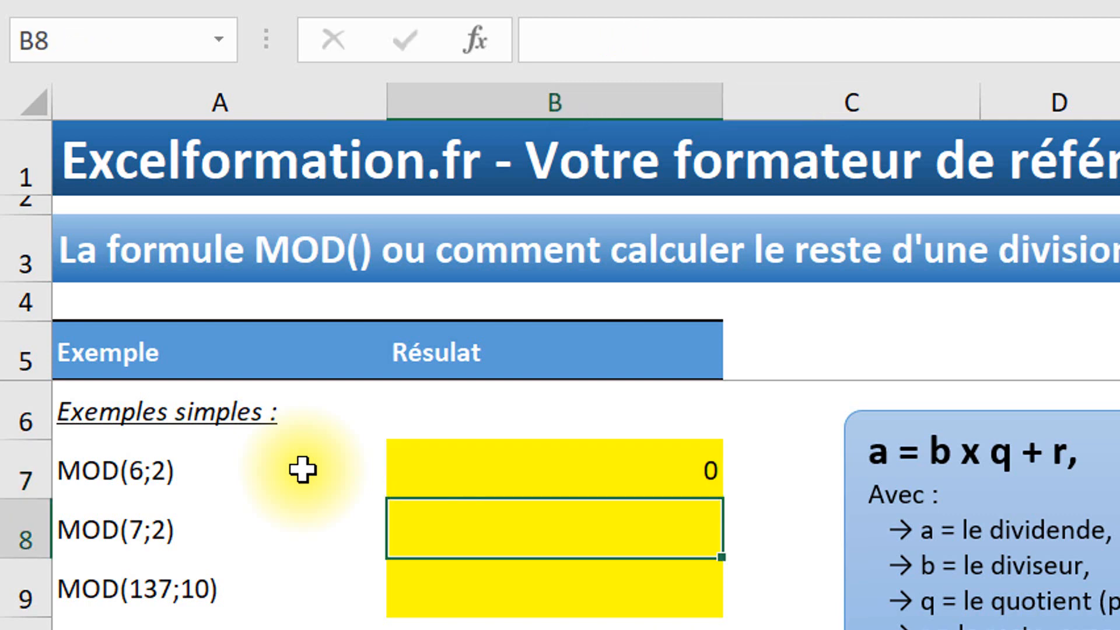
type("=mod")
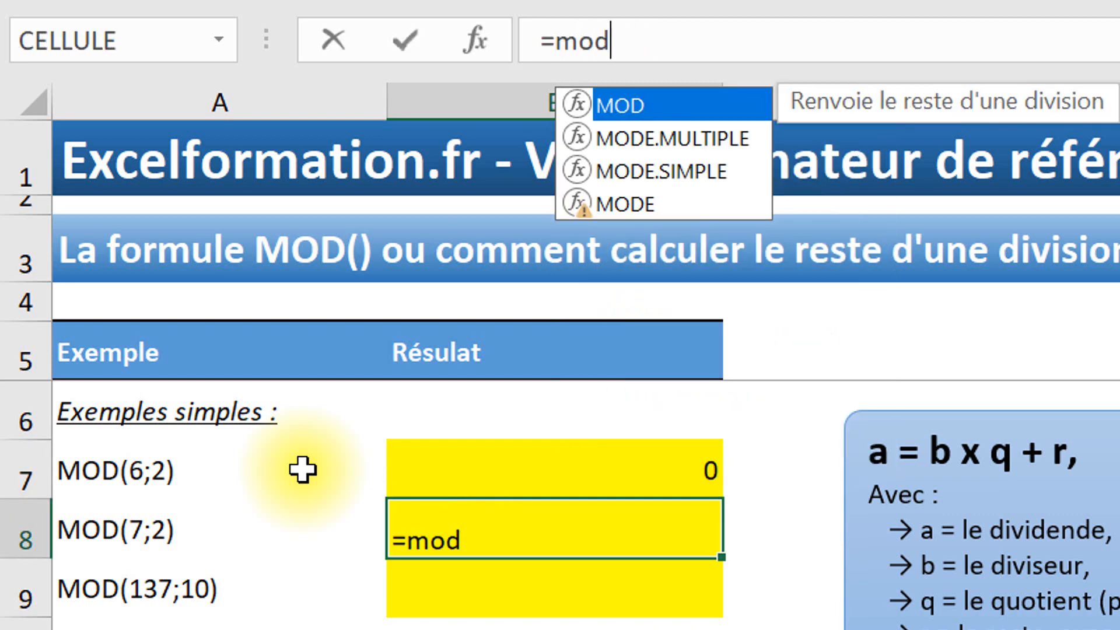
type("(7;2)")
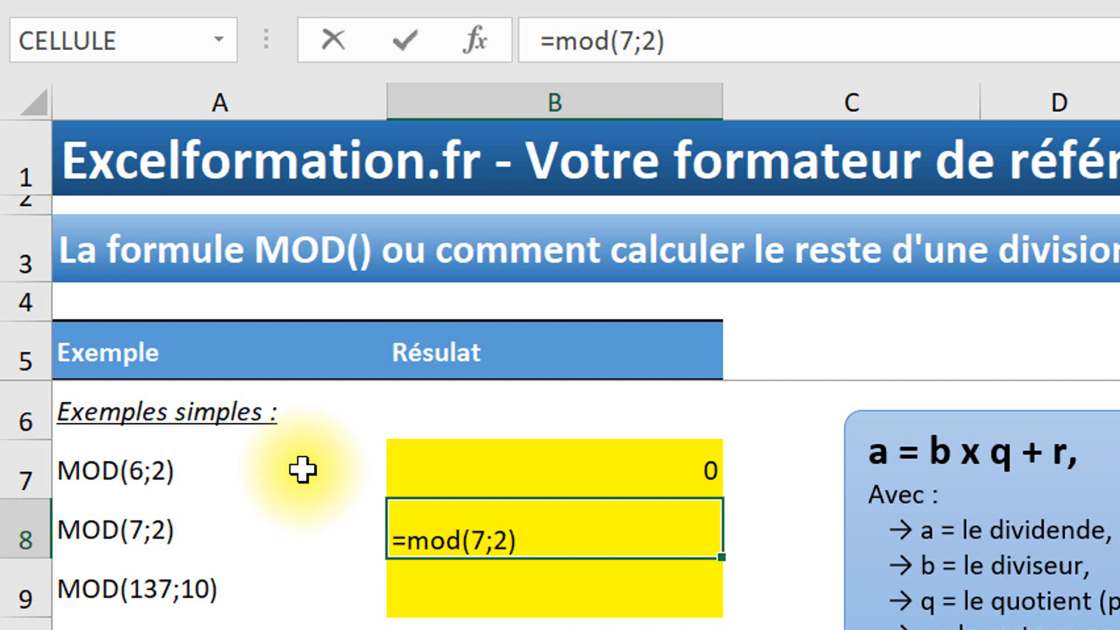
key("Return")
Enter the formula =MOD(137;10) in cell B9 for the third simple example
type("=m")
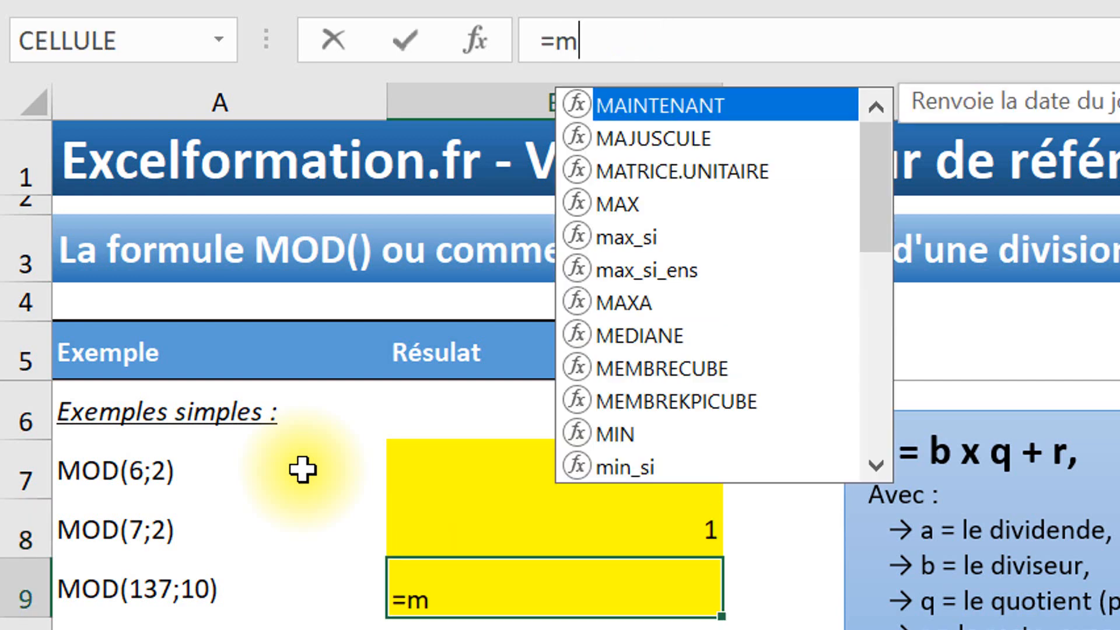
type("od'")
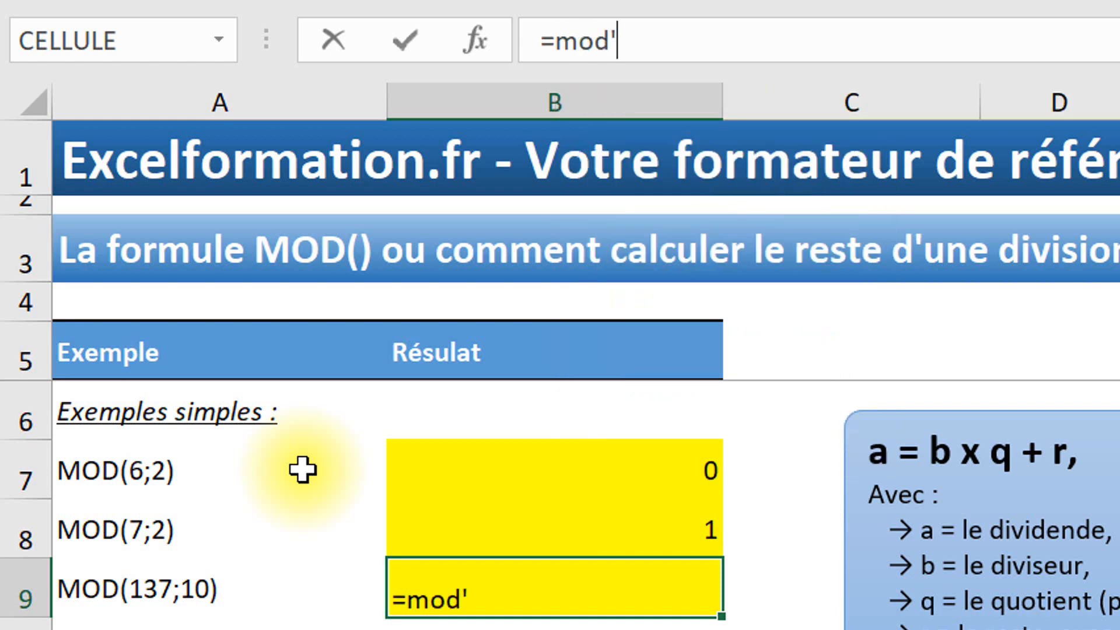
key("BackSpace")
type("(13")
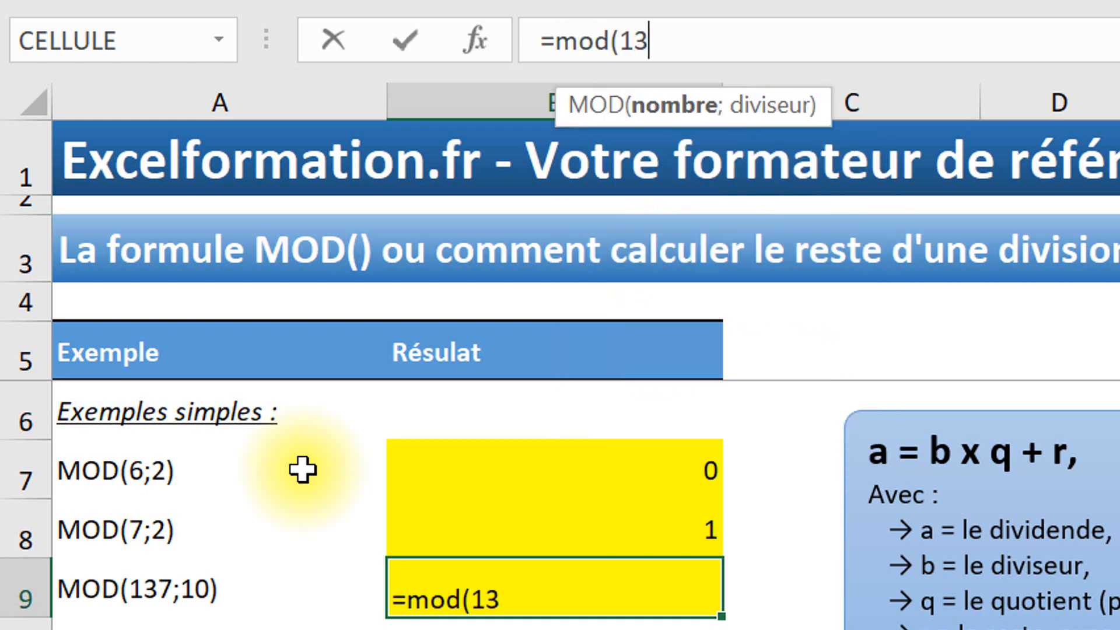
type("7;")
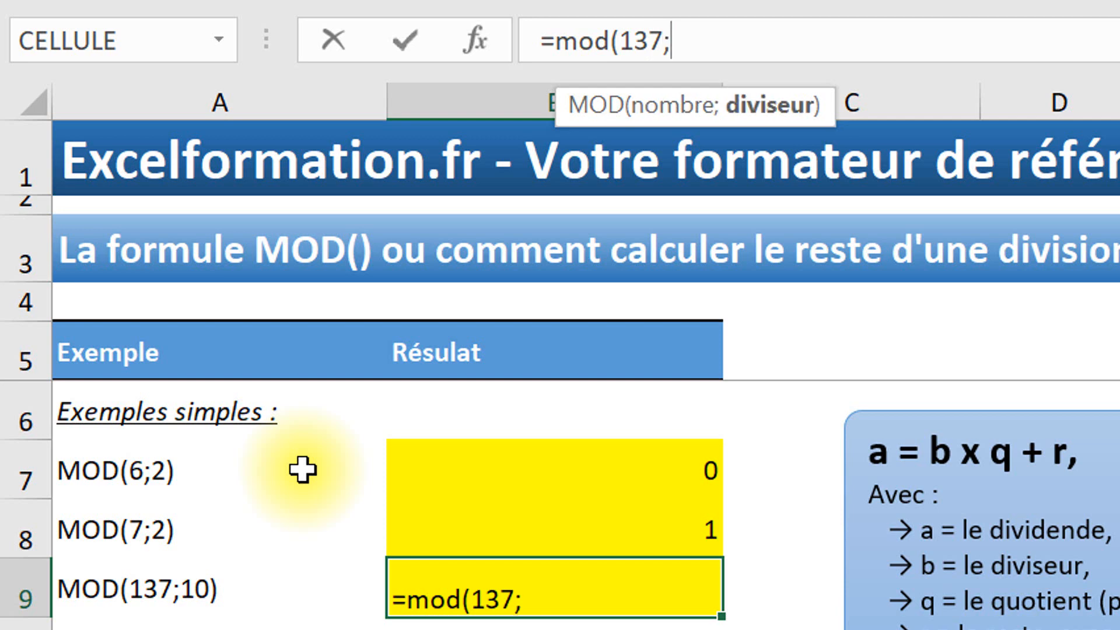
type("10)")
key("Return")
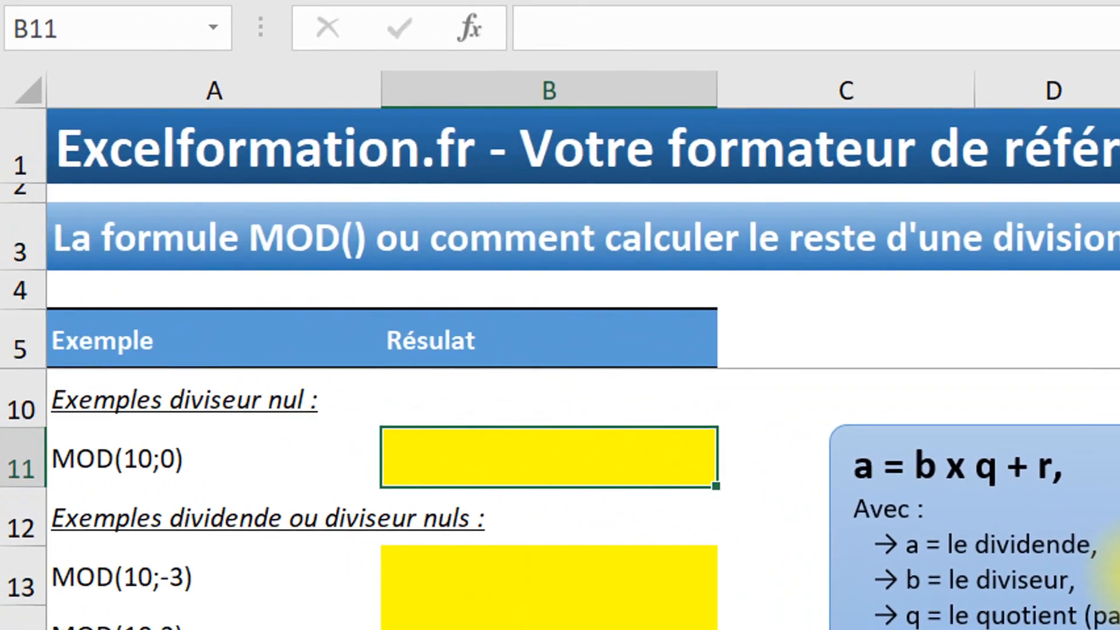
Enter =MOD(10;0) in cell B11 for the zero-divisor example and =MOD(10;-3) in cell B13
type("=m")
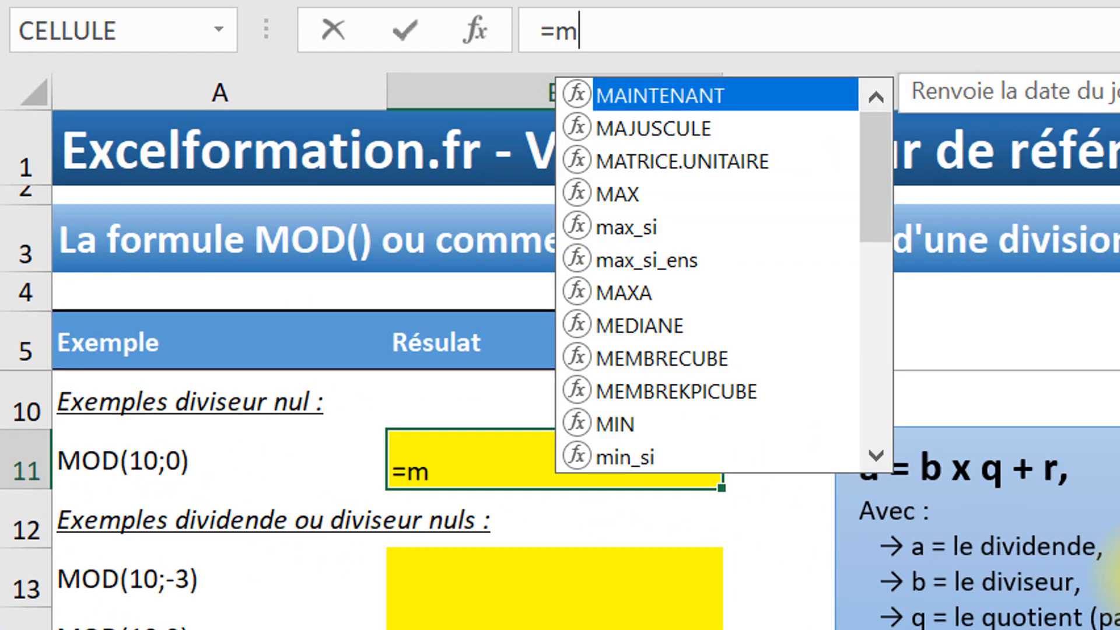
type("od(10;0)")
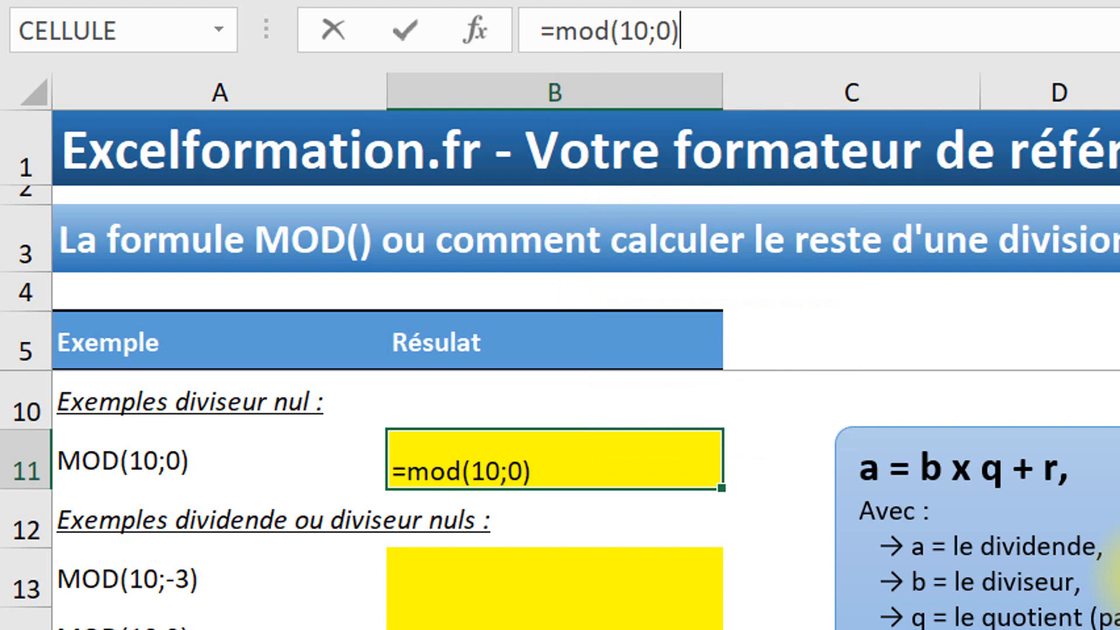
key("Return")
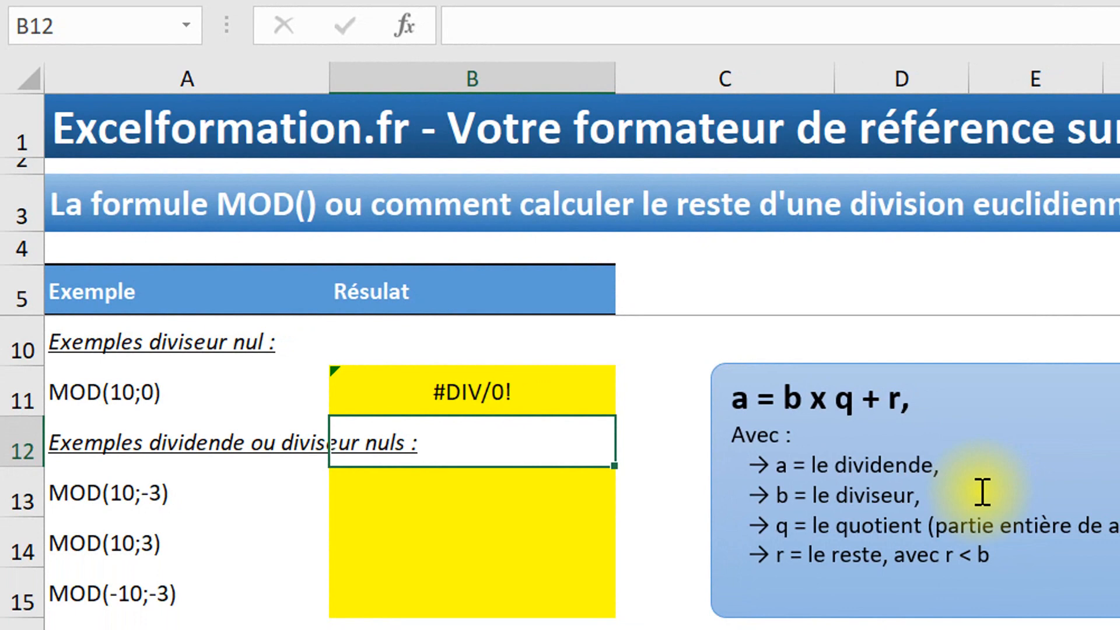
key("Down")
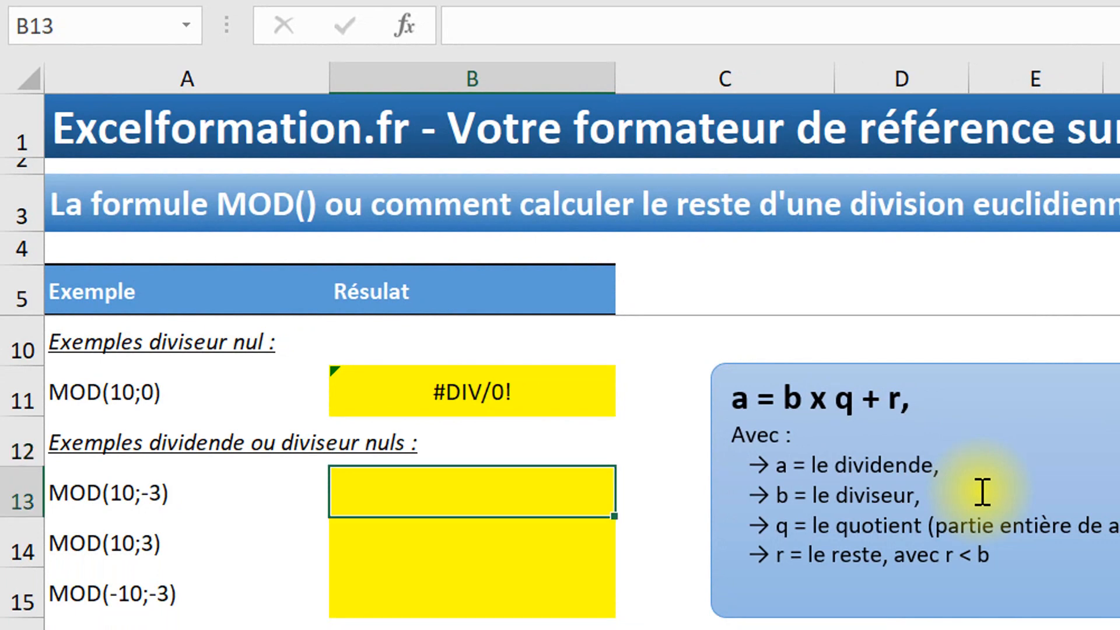
type("=mod(10;-3)")
key("Return")
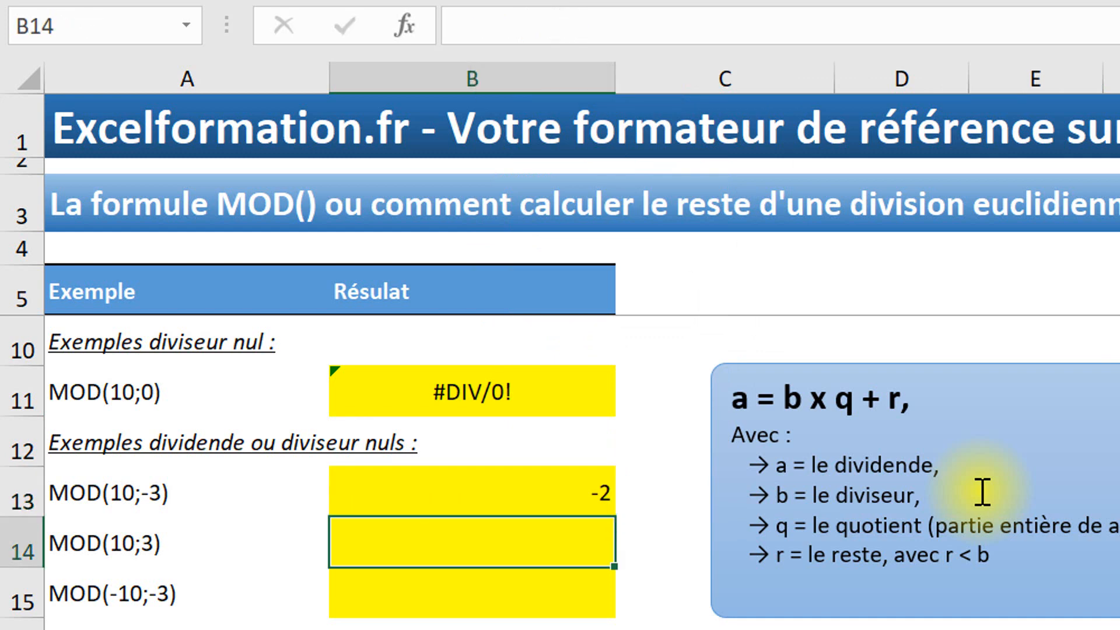
Fill the formula from B13 down into B14 and change its divisor so it reads =MOD(10;3)
key("ctrl+d")
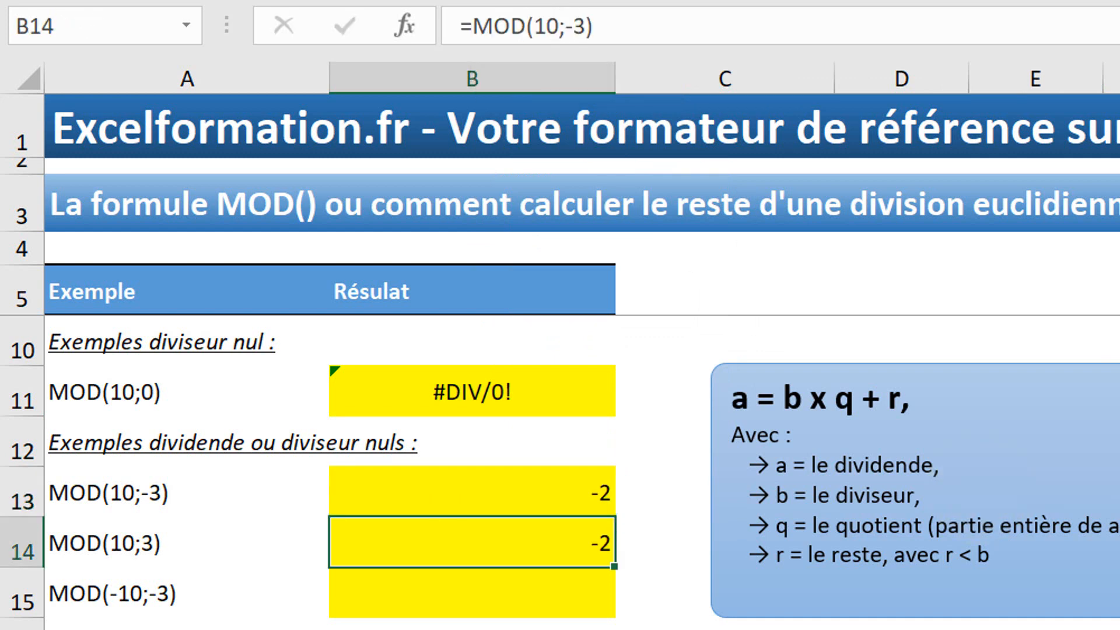
left_click(569, 25)
key("BackSpace")
key("Return")
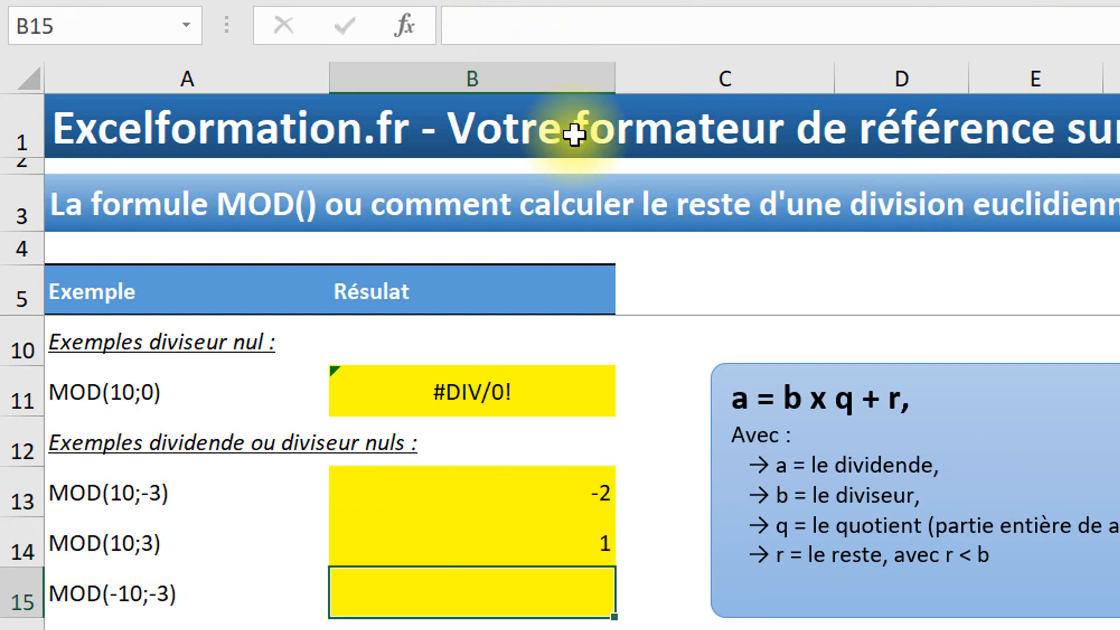
Fill the formula from B14 down into B15 and make both arguments negative so it reads =MOD(-10;-3)
key("ctrl+d")
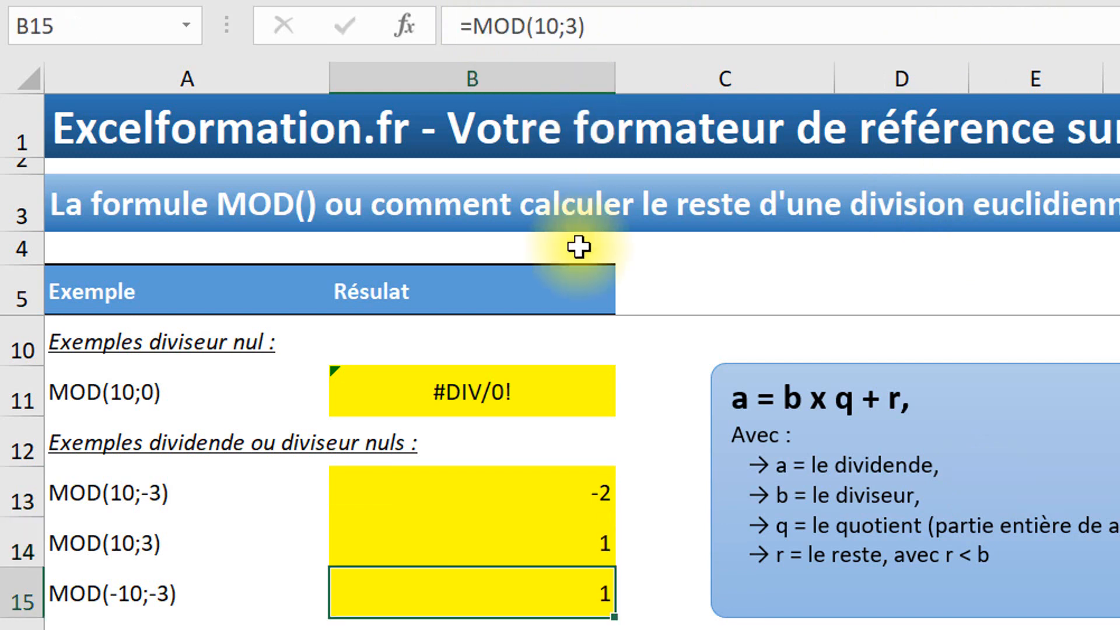
left_click(534, 26)
type("-10;")
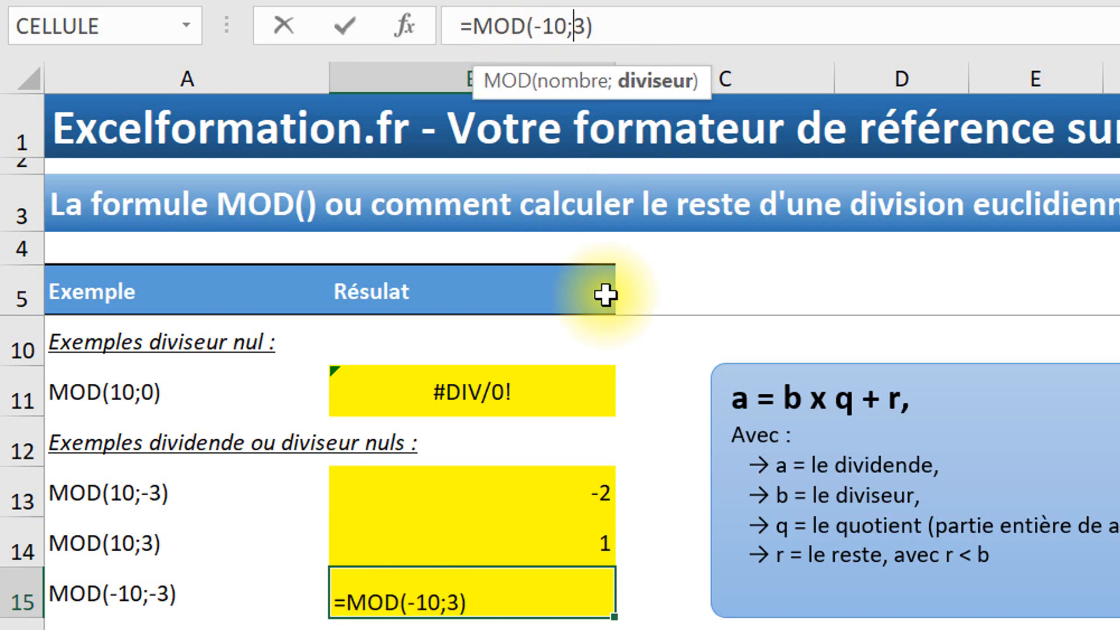
type("-")
key("Return")
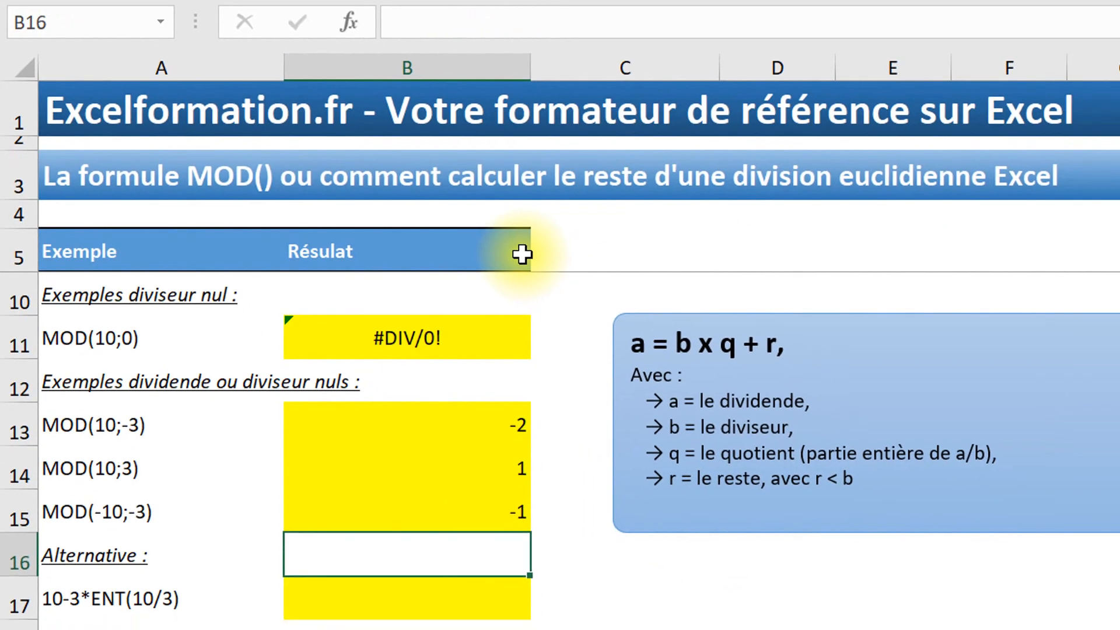
Enter the alternative remainder formula =10-3*ENT(10/3) in cell B17
left_click(374, 596)
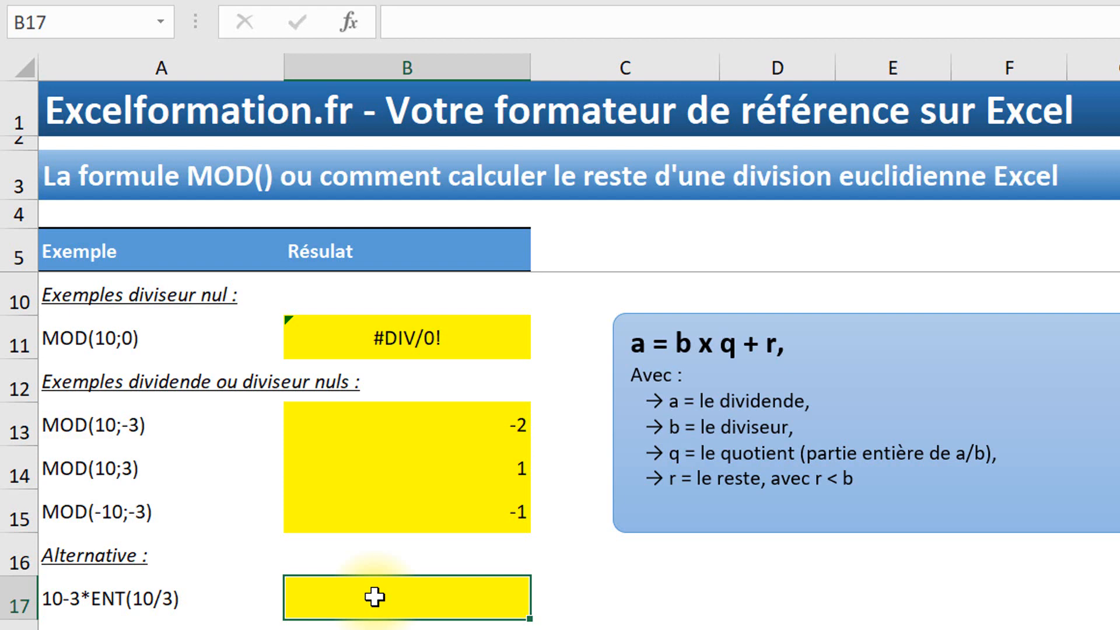
type("=10")
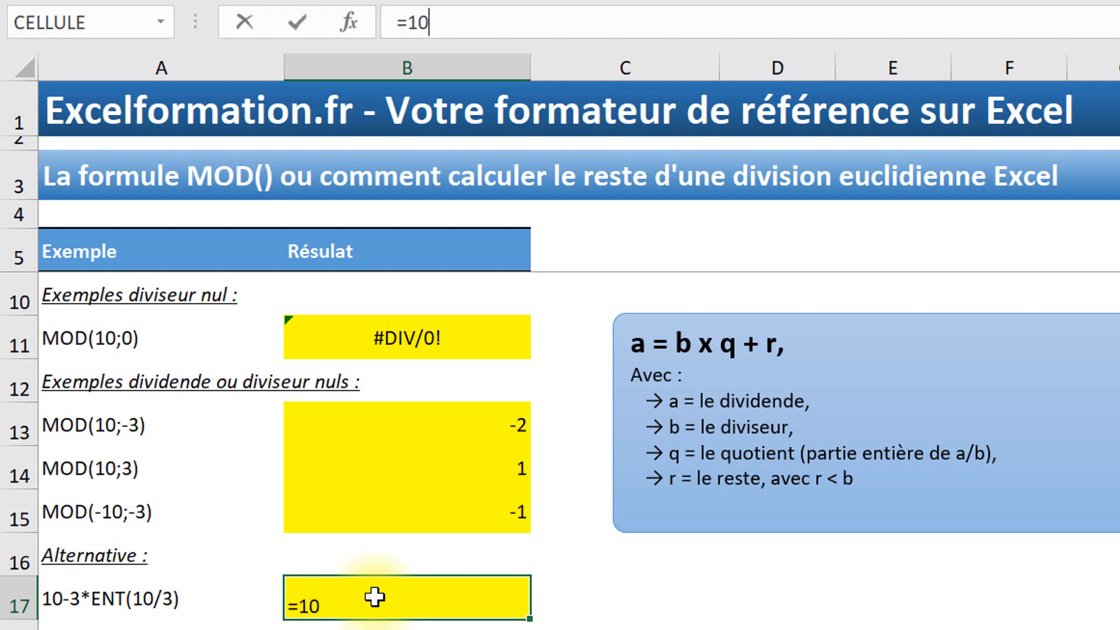
type("-3*ent")
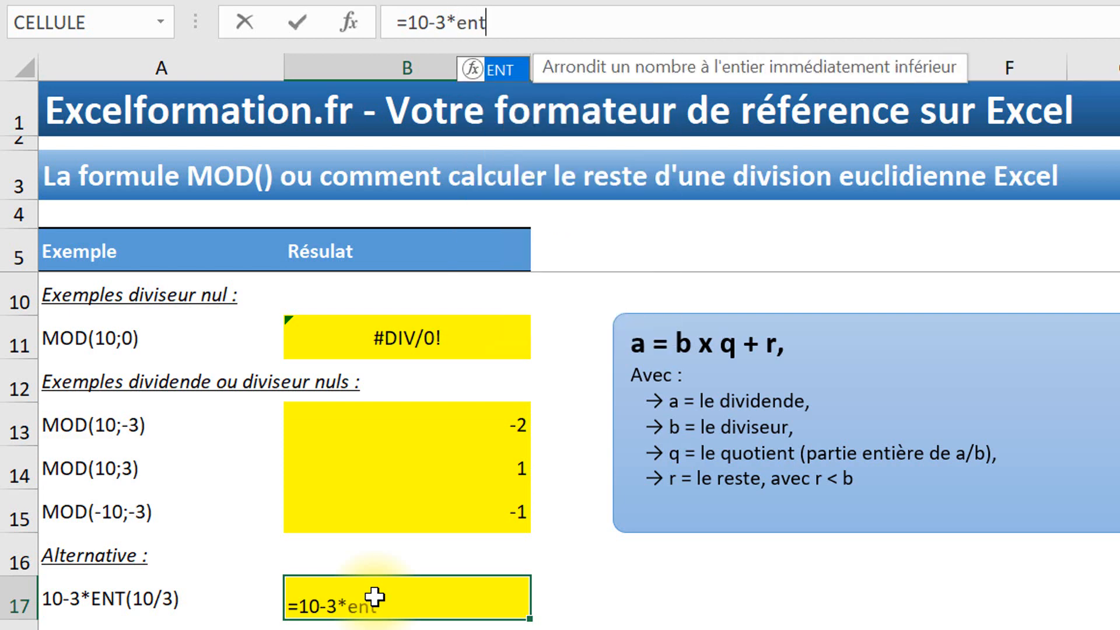
type("(")
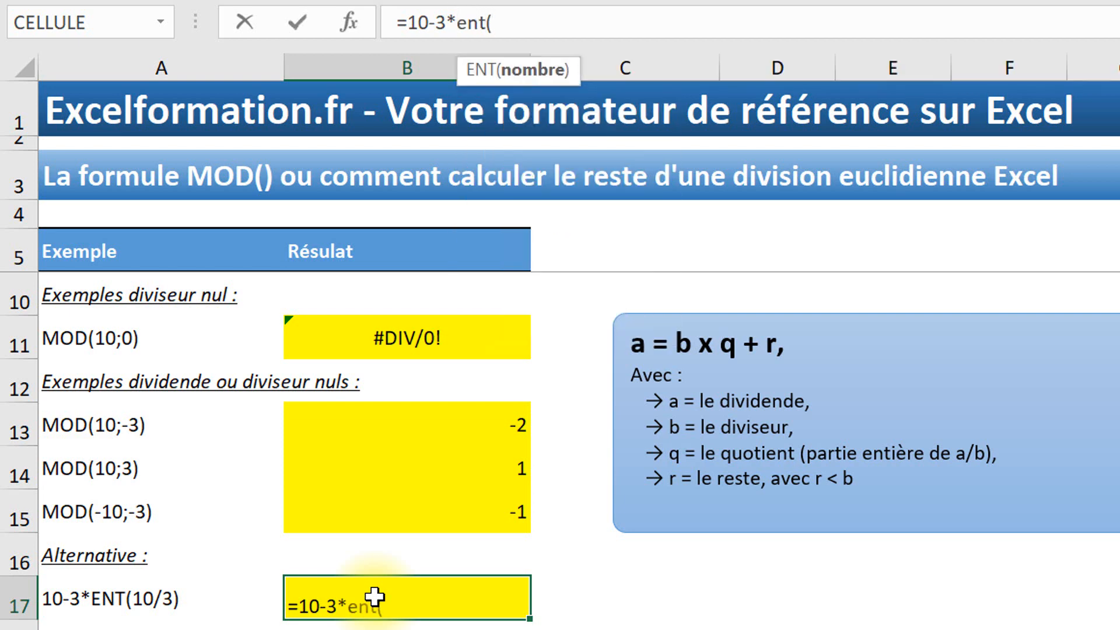
type("10/3)")
key("Return")
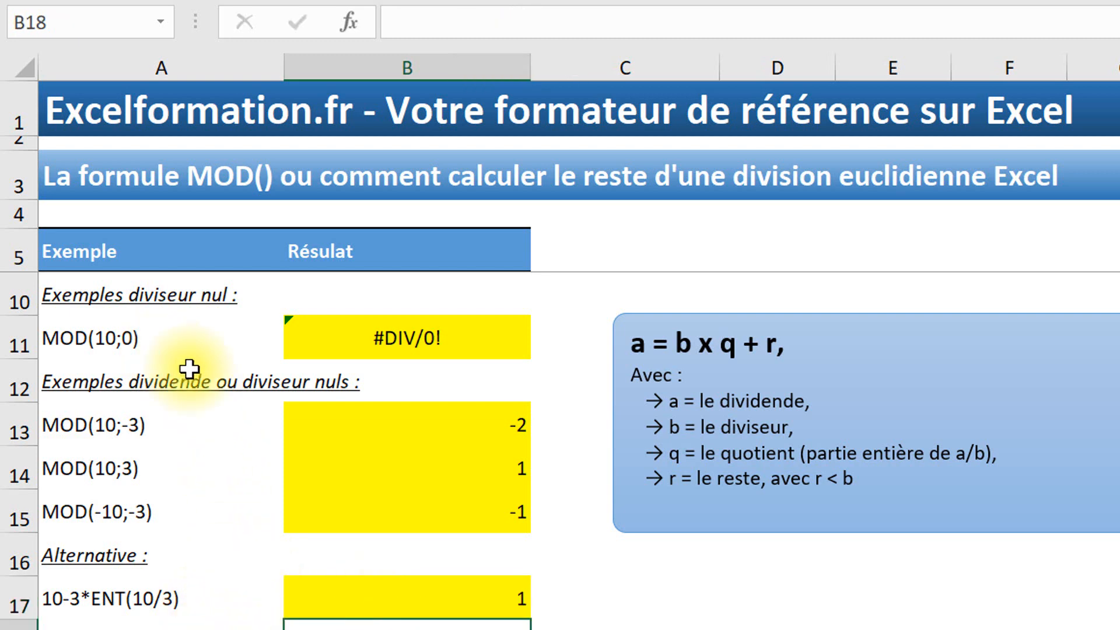
Enter the formula =MOD(19;2) in cell B19 for the first even-or-odd example
scroll(343, 369, "down", 2)
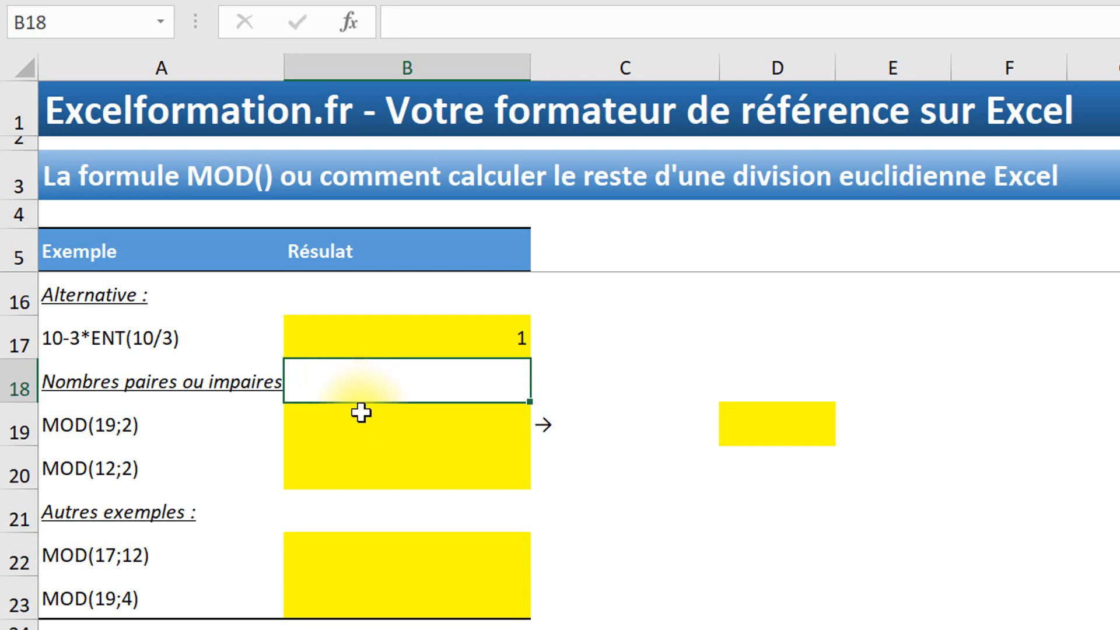
left_click(363, 416)
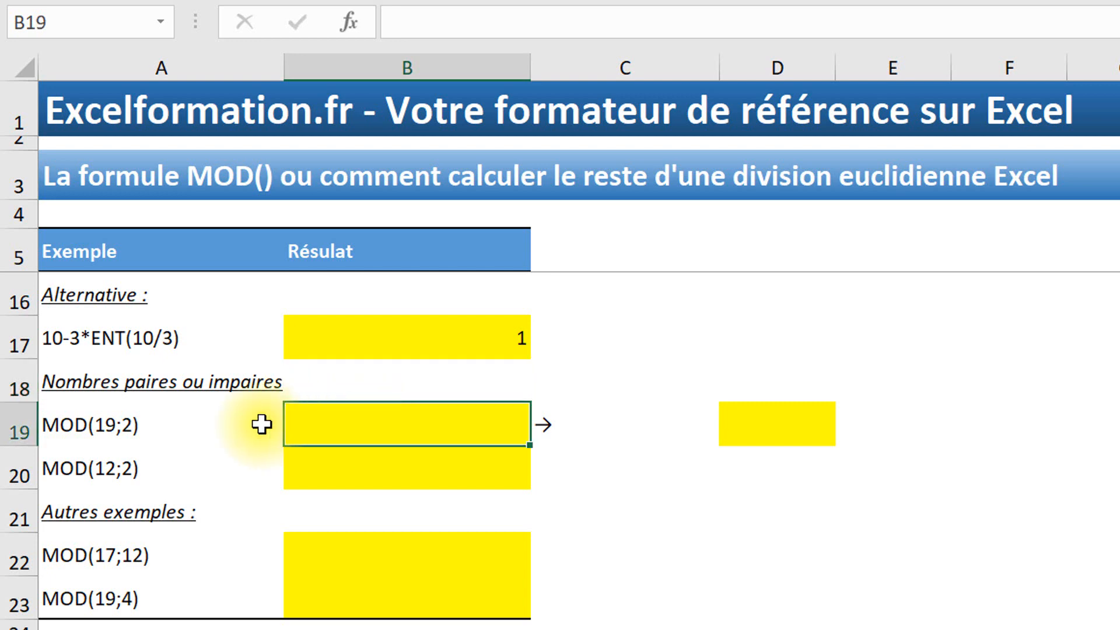
type("=mod")
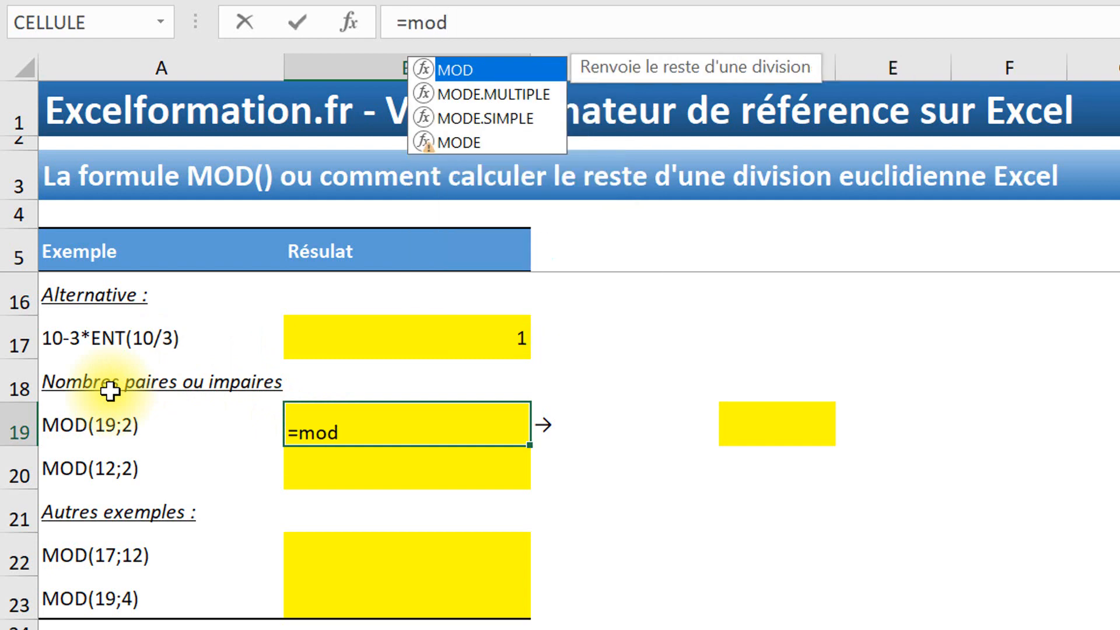
type("(19;2)")
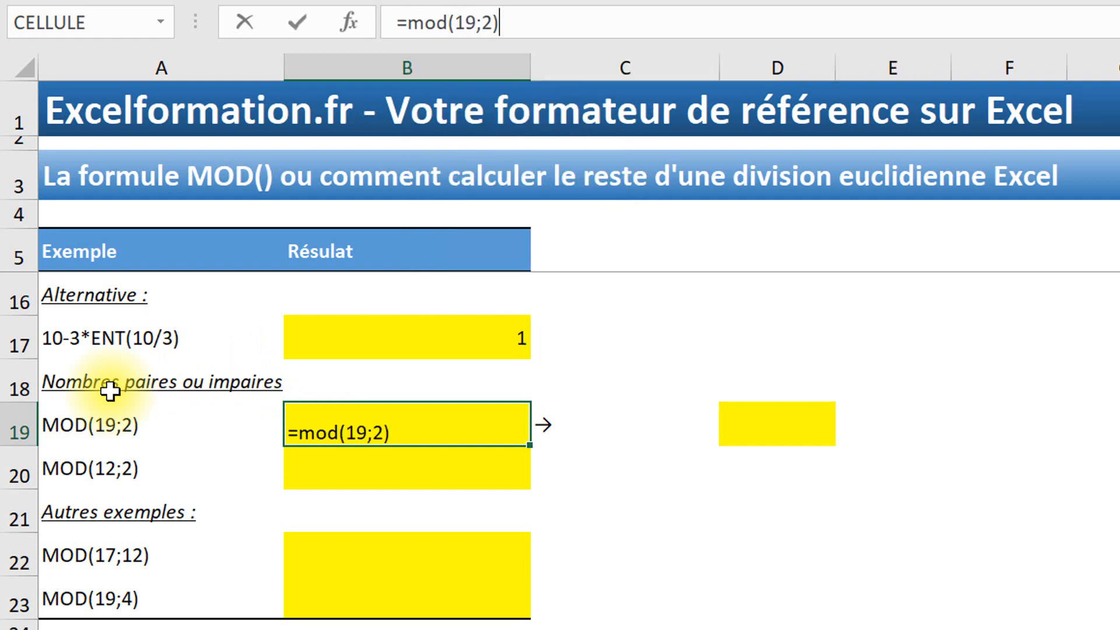
key("Return")
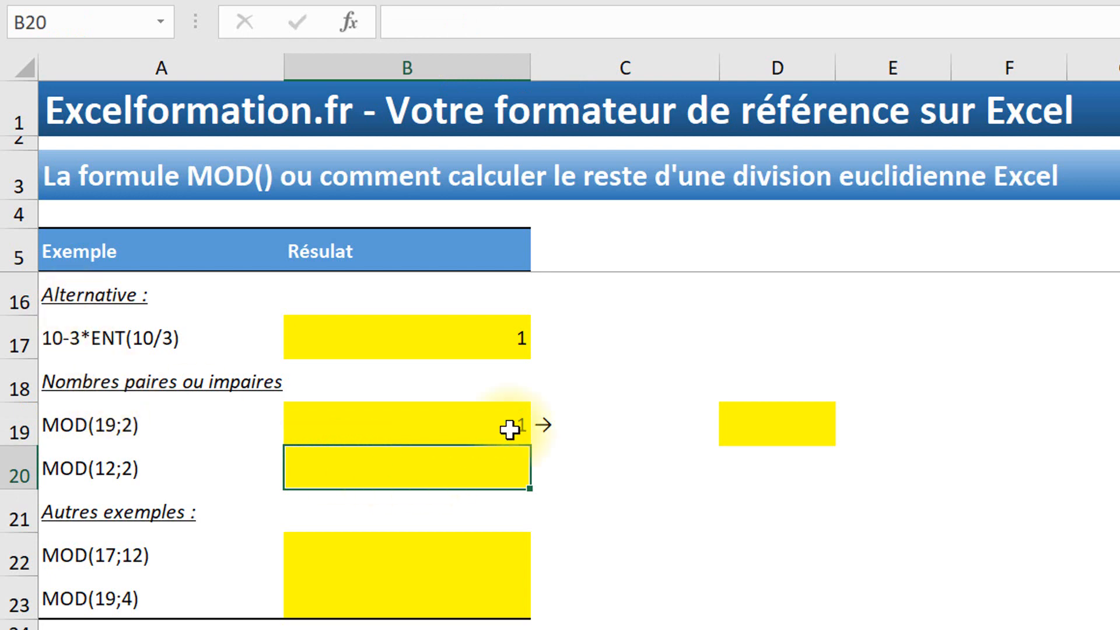
Fill the formula from B19 down into B20 and change its dividend so it reads =MOD(12;2)
key("ctrl+d")
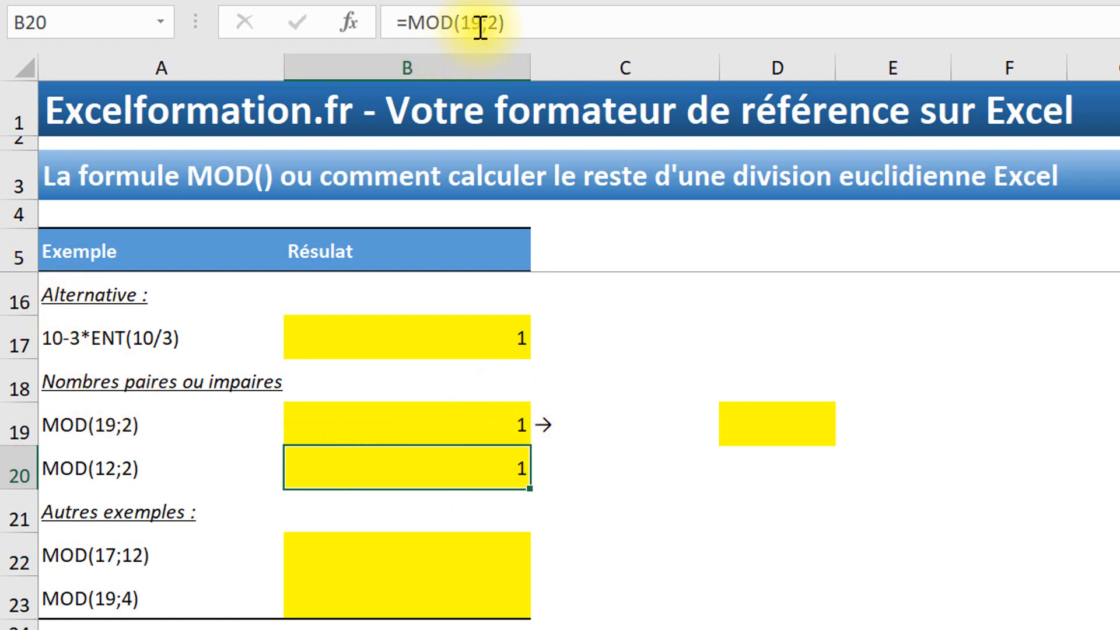
left_click(473, 22)
key("BackSpace")
type("2")
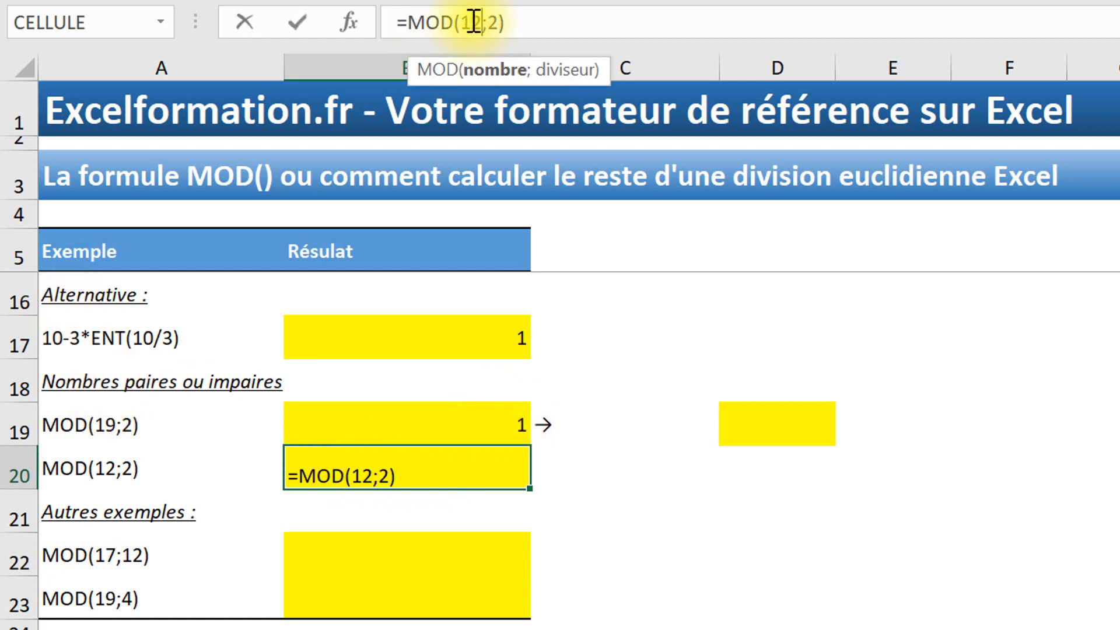
key("Return")
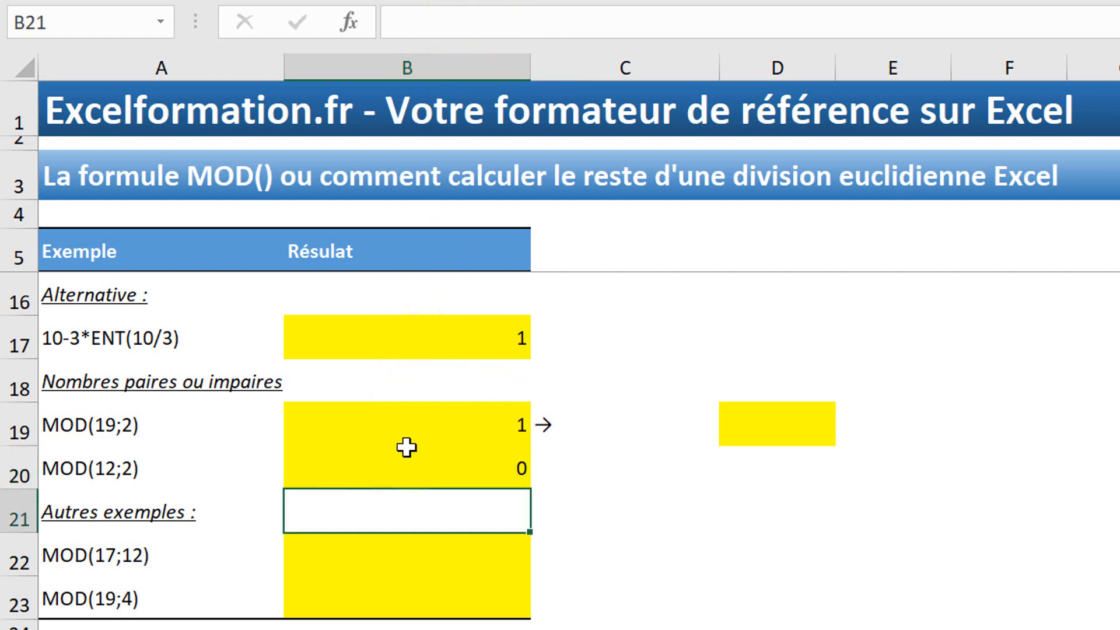
Enter 19 as the test number in the yellow cell D19
left_click(386, 431)
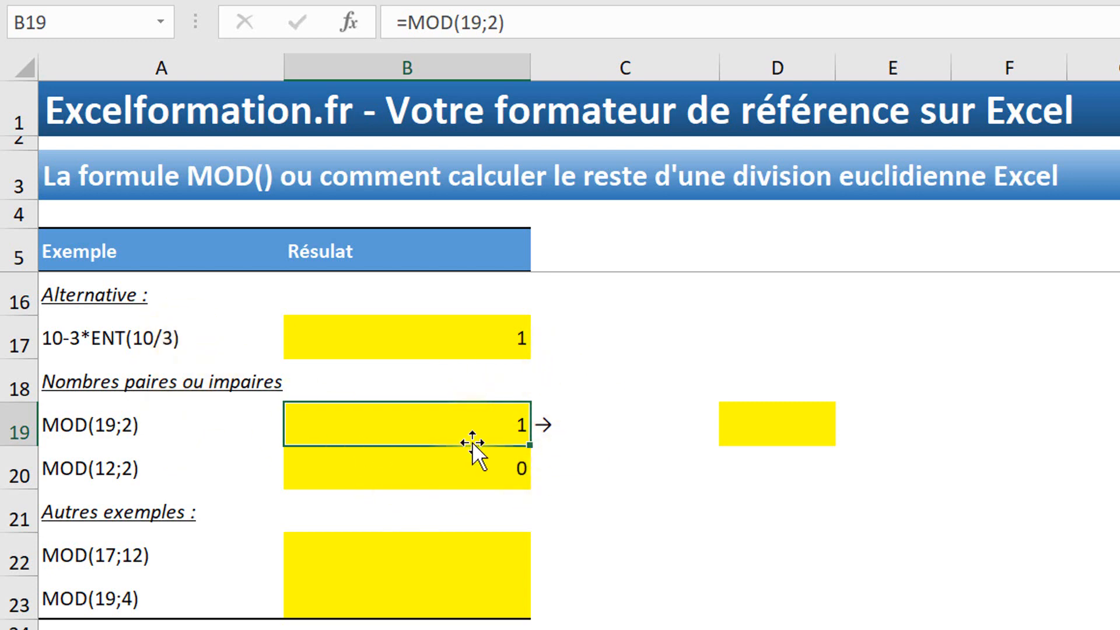
left_click(749, 430)
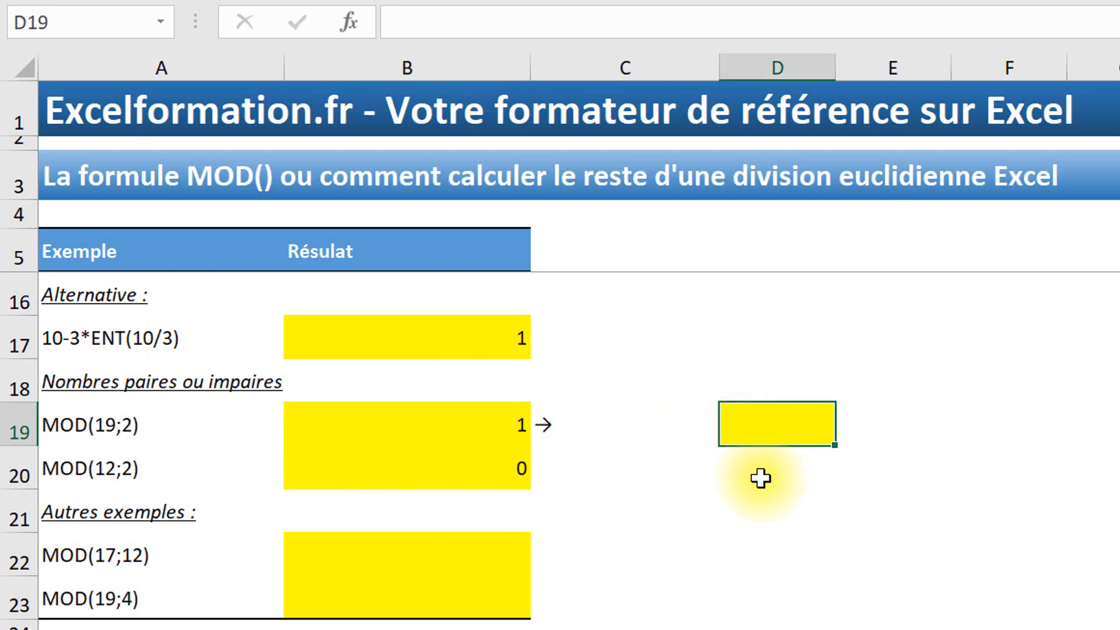
type("19")
key("Tab")
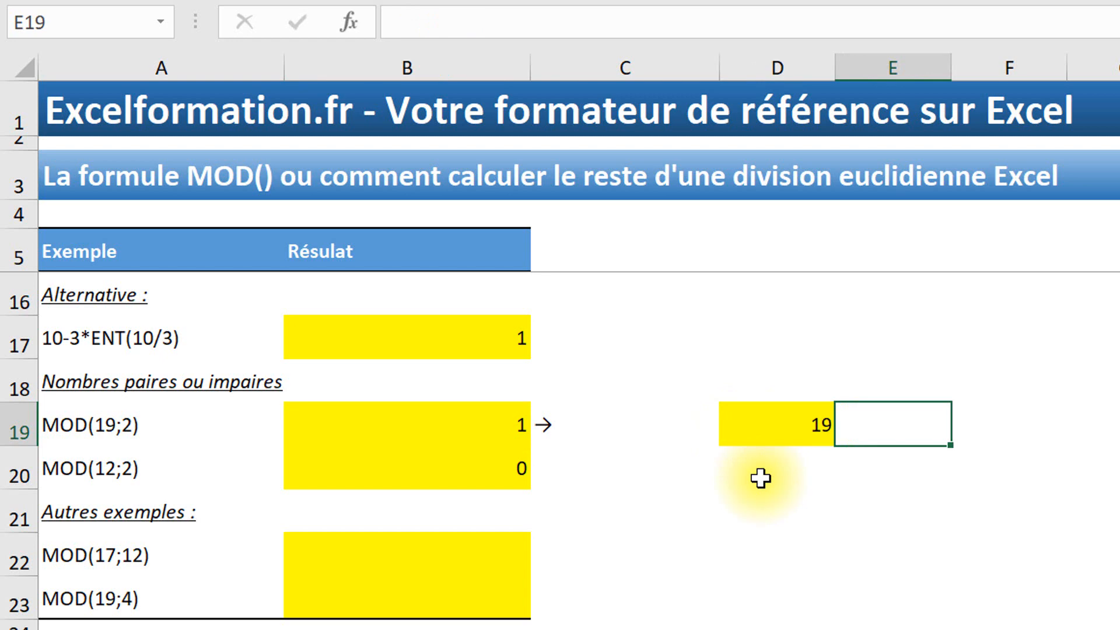
Enter in E19 the formula =SI(MOD(D19;2)=1;"Le nombre "&D19&" est impaire";"Le nombre "&D19&" est paire")
type("=")
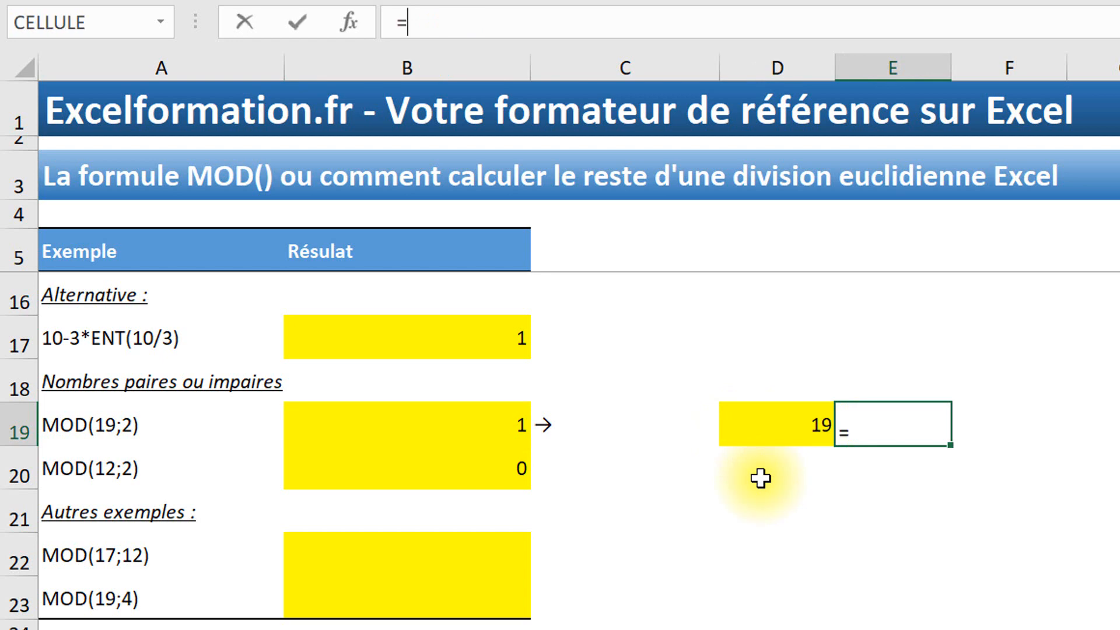
type("si(mod(")
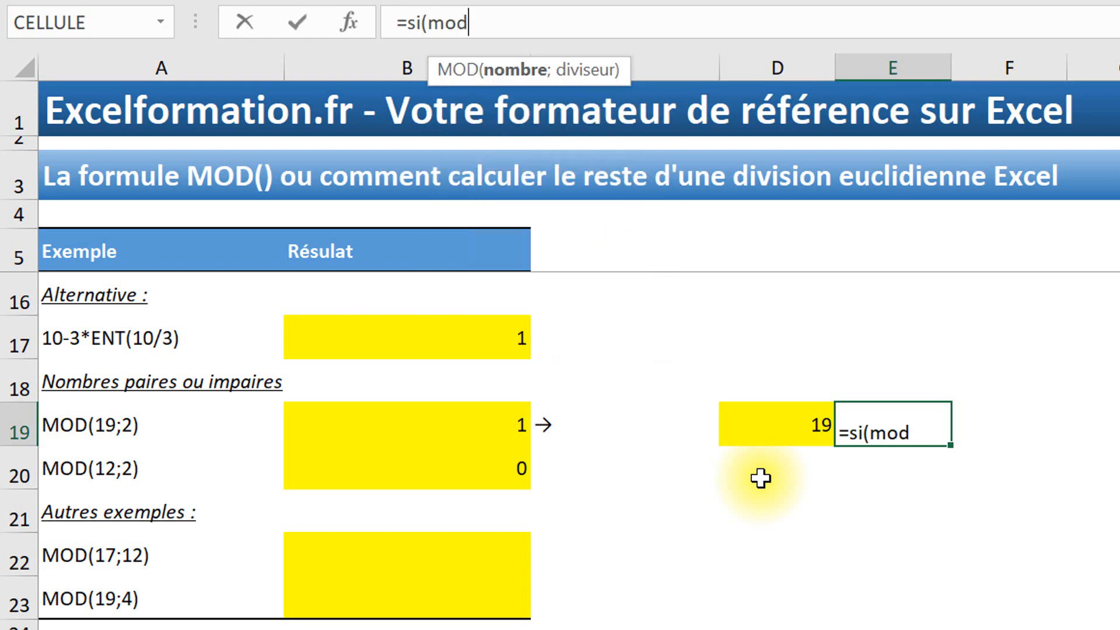
left_click(787, 427)
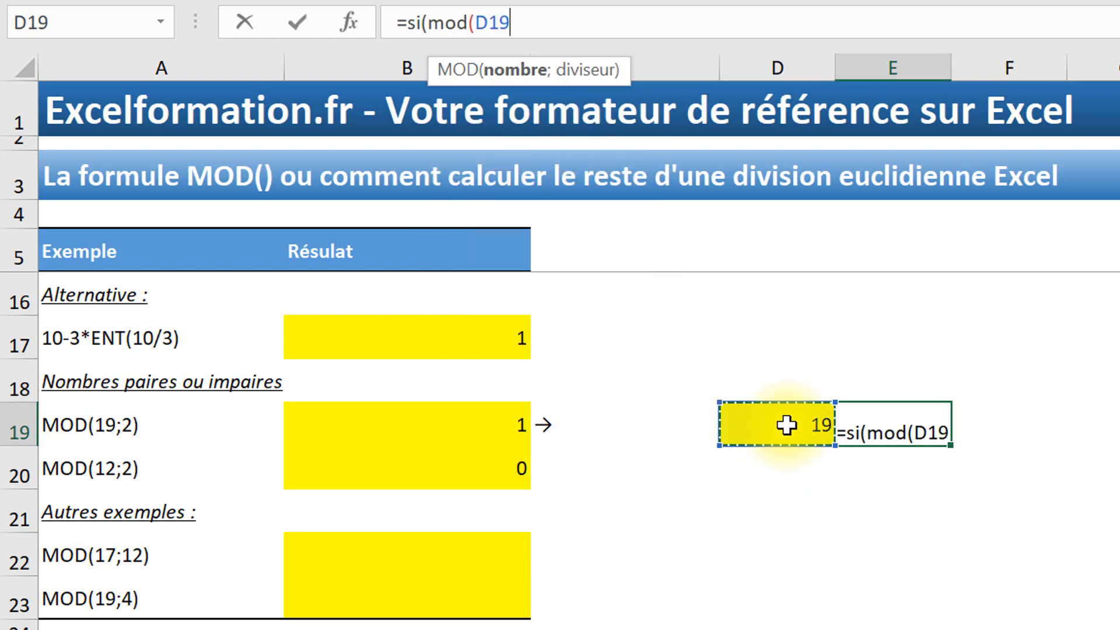
type(";2)=1;\"")
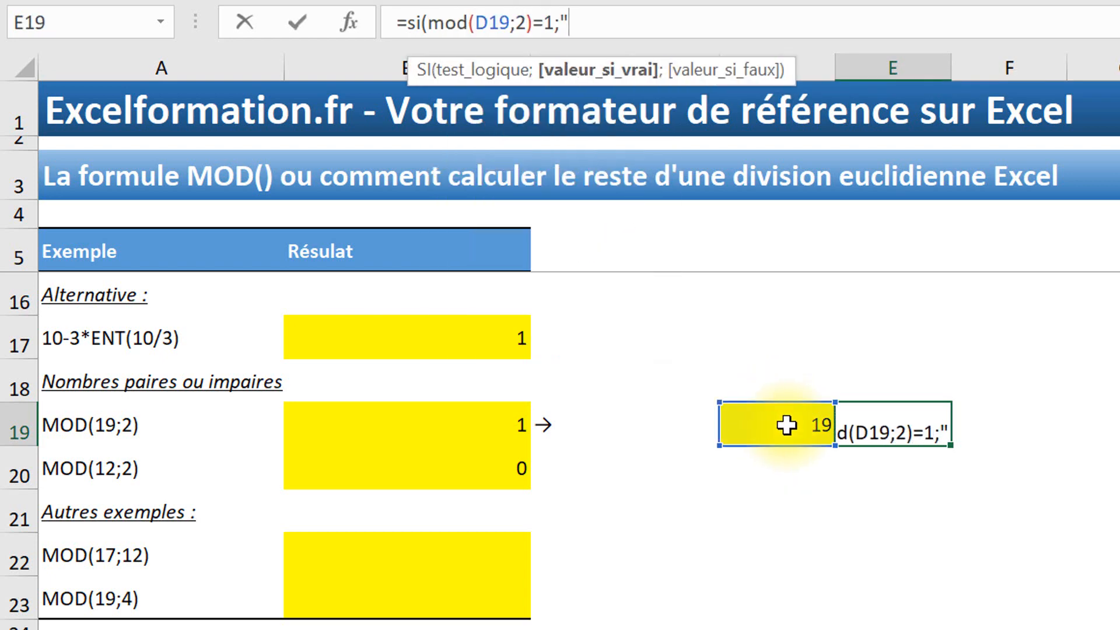
type("Le nombre \"&")
left_click(786, 427)
type("&")
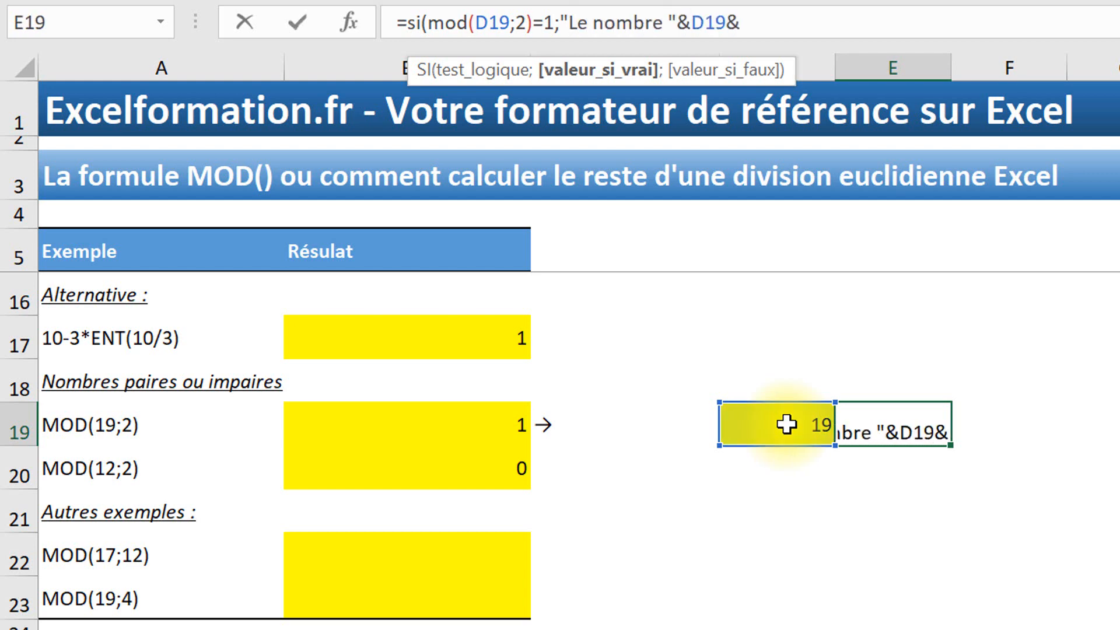
type("\" est impaire\";\"Le ")
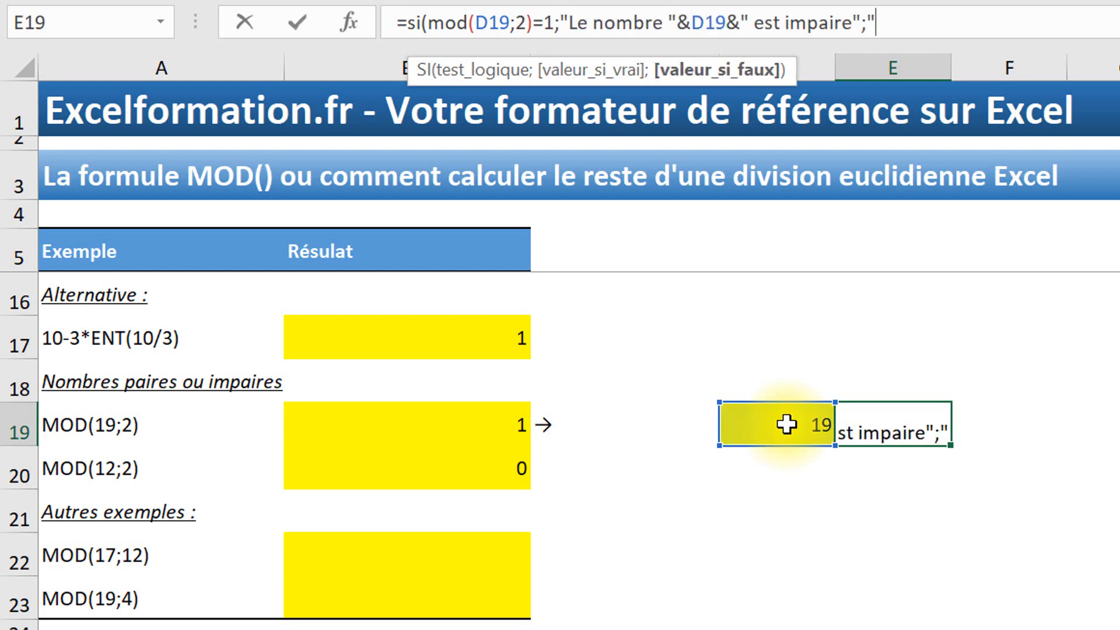
type("nombre \"&")
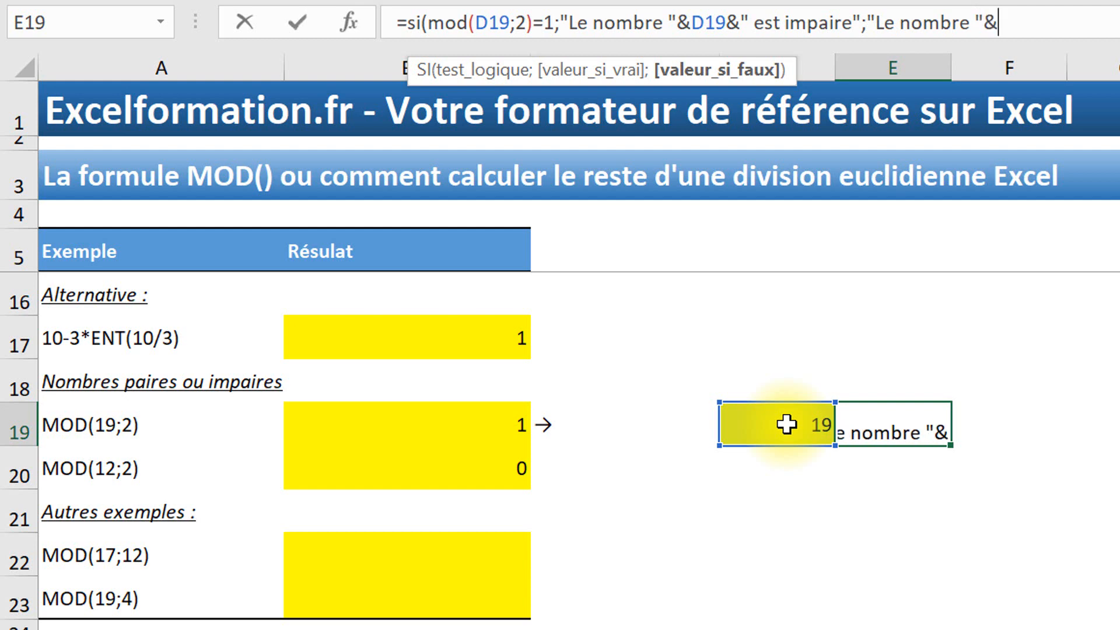
left_click(755, 412)
type("&\" est pa")
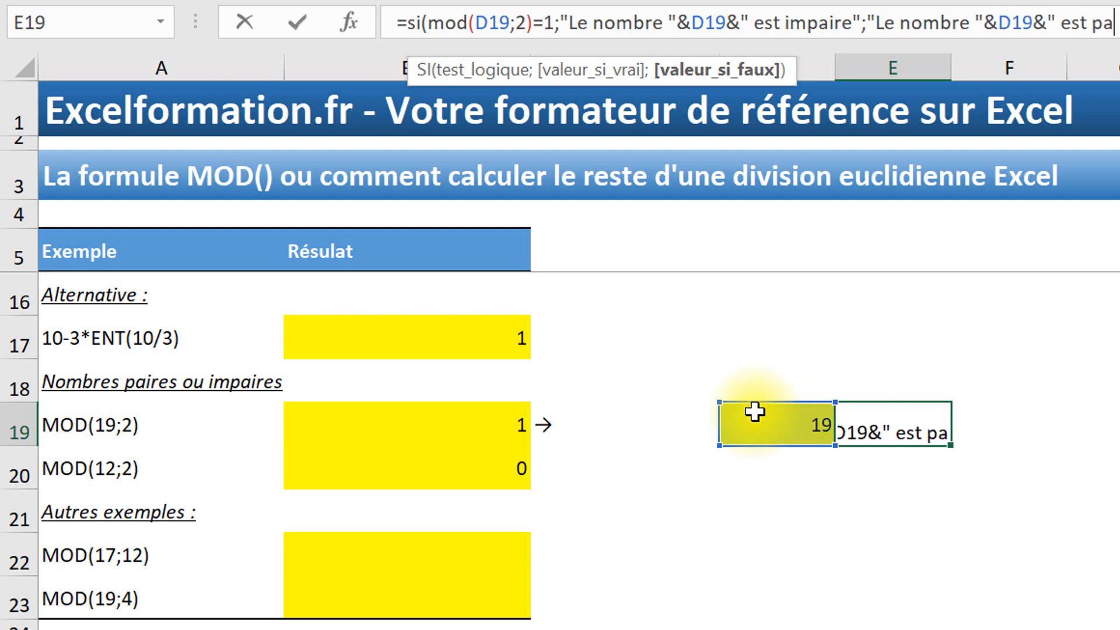
type("ire\")")
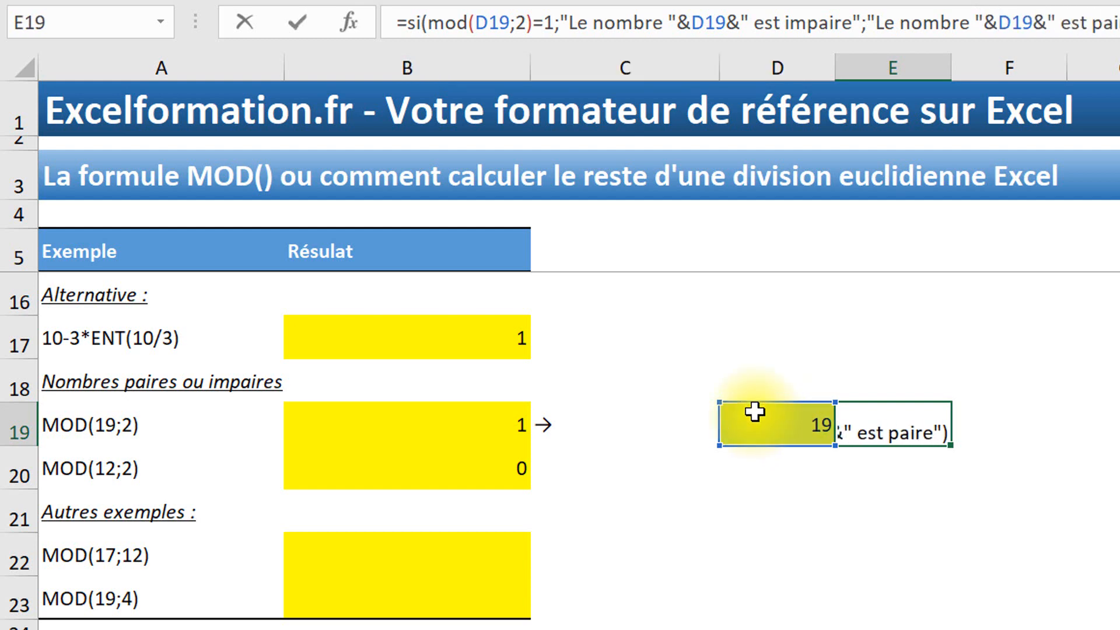
key("Return")
key("Return")
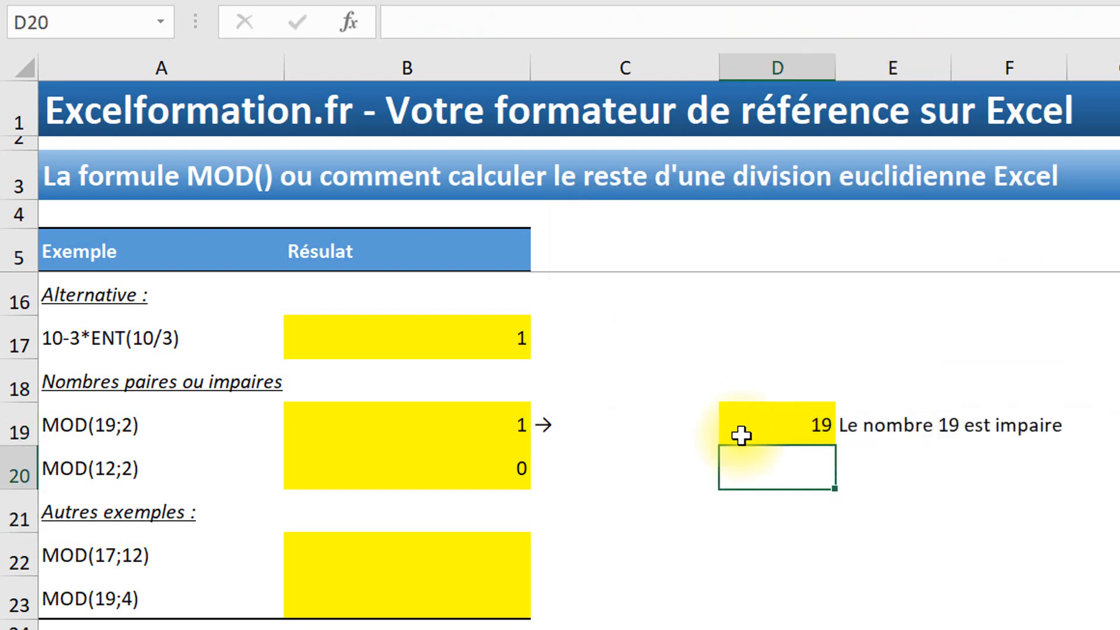
Change the test number in the yellow cell D19 to 10
left_click(799, 421)
type("10")
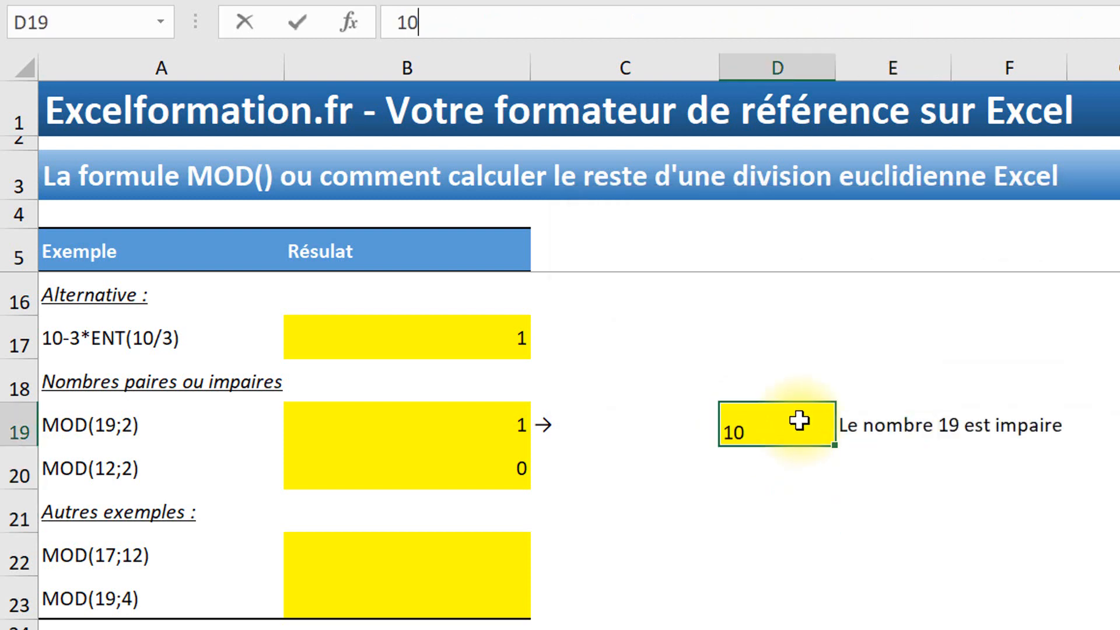
key("Return")
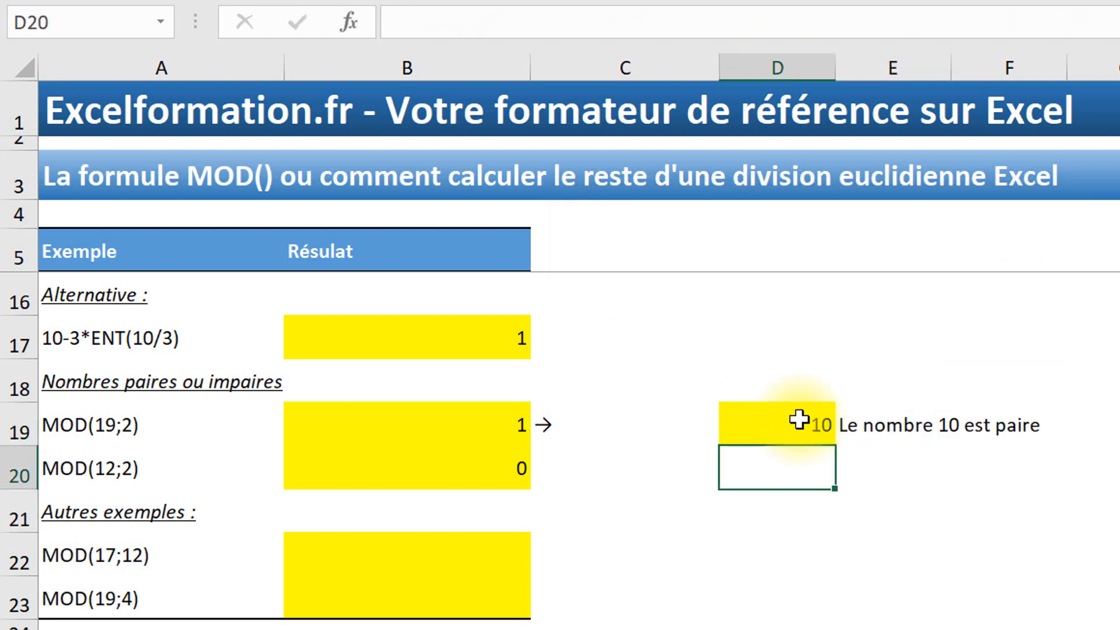
Enter the formula =MOD(17;12) in cell B22 under the other examples
left_click(341, 548)
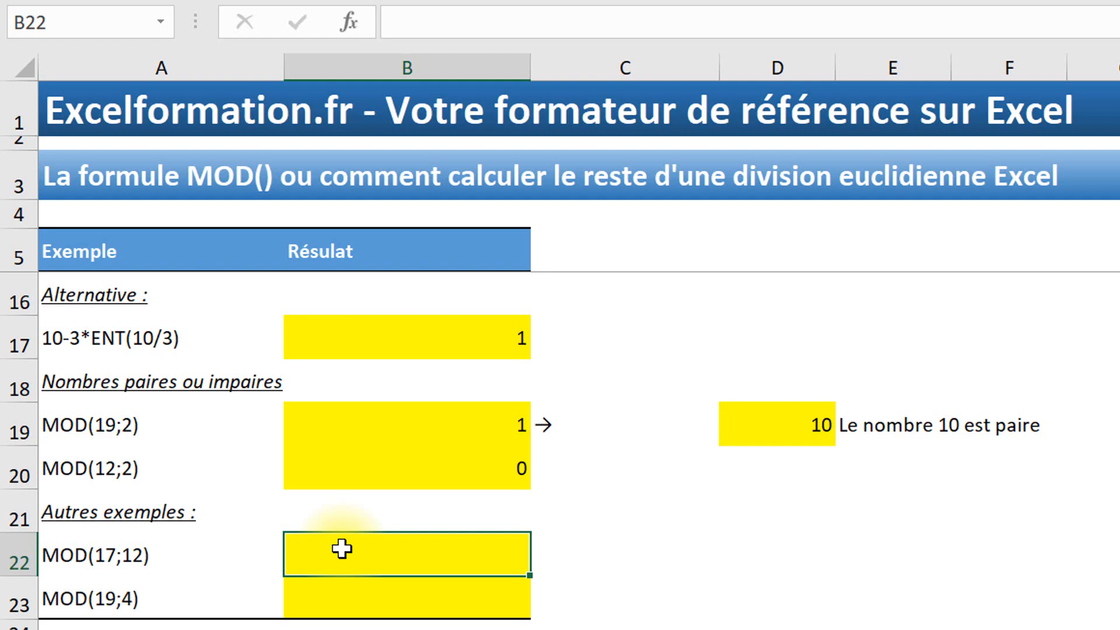
type("=mod(1")
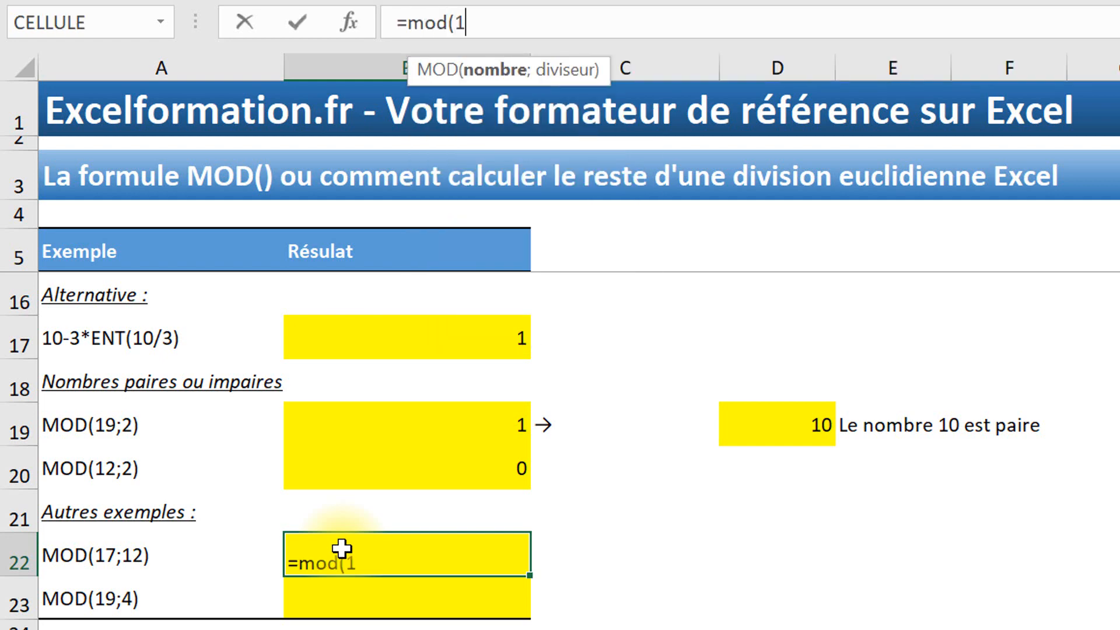
type("7;12)")
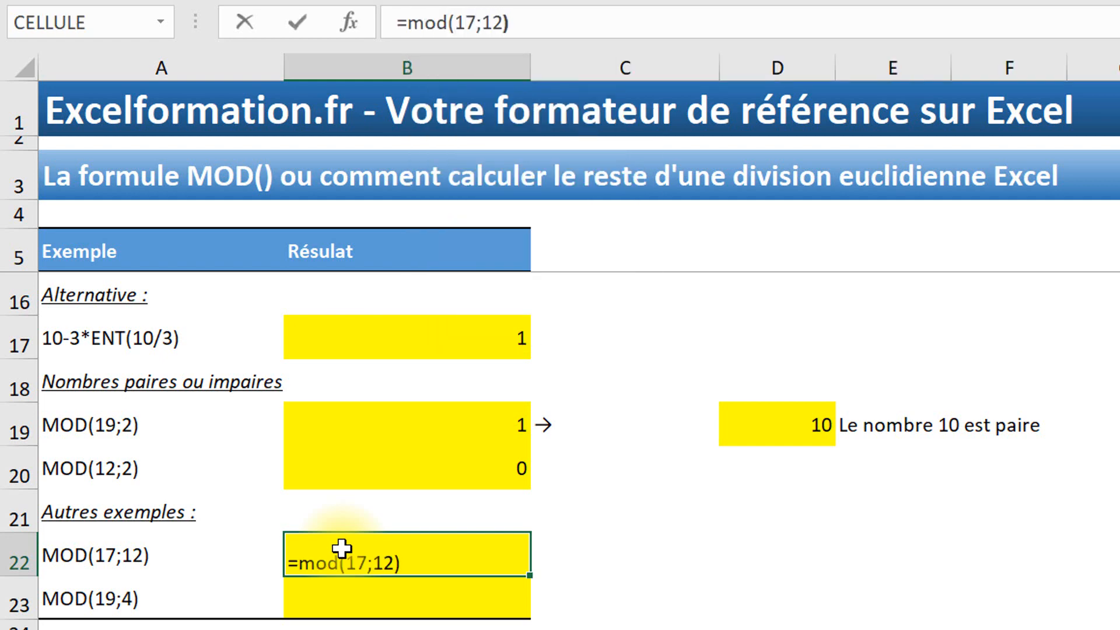
key("Return")
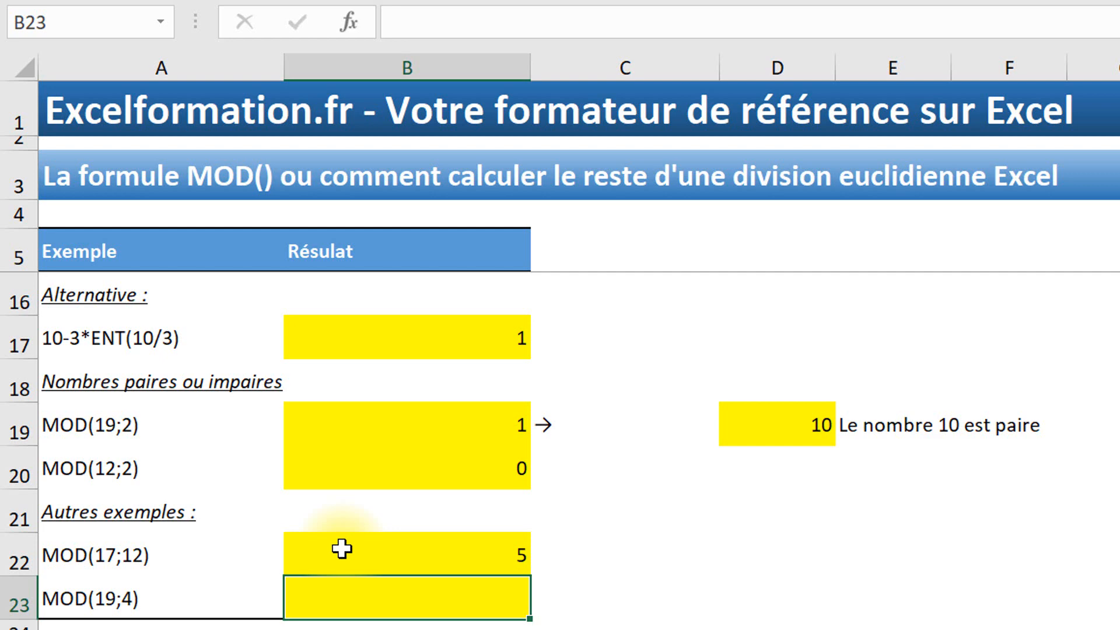
Enter the formula =MOD(19;4) in cell B23 for the last example
type("=mod(")
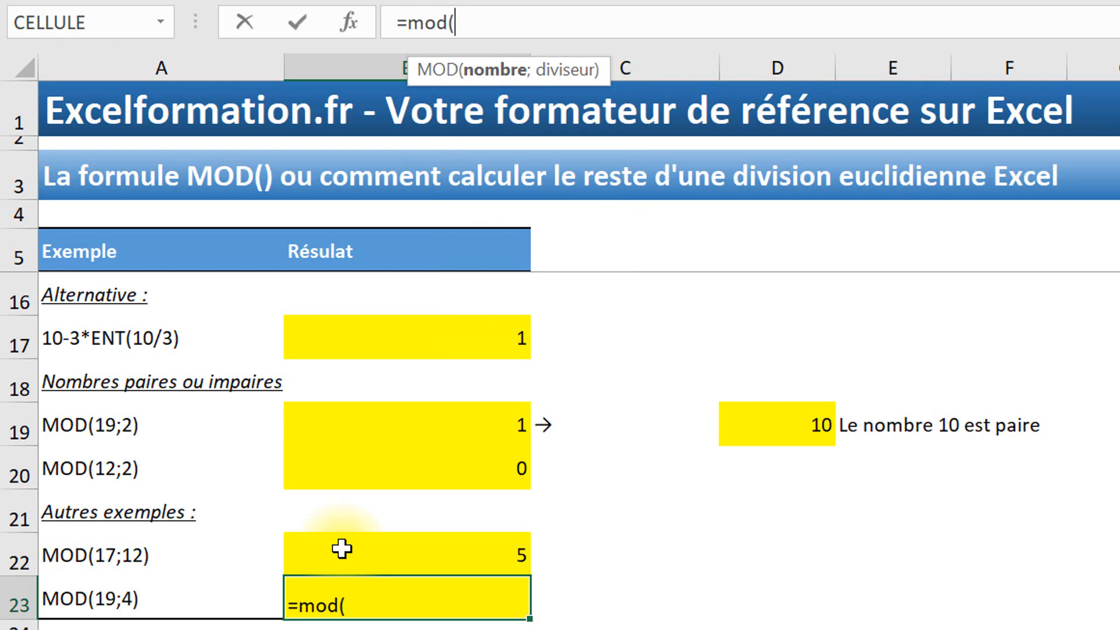
type("19;")
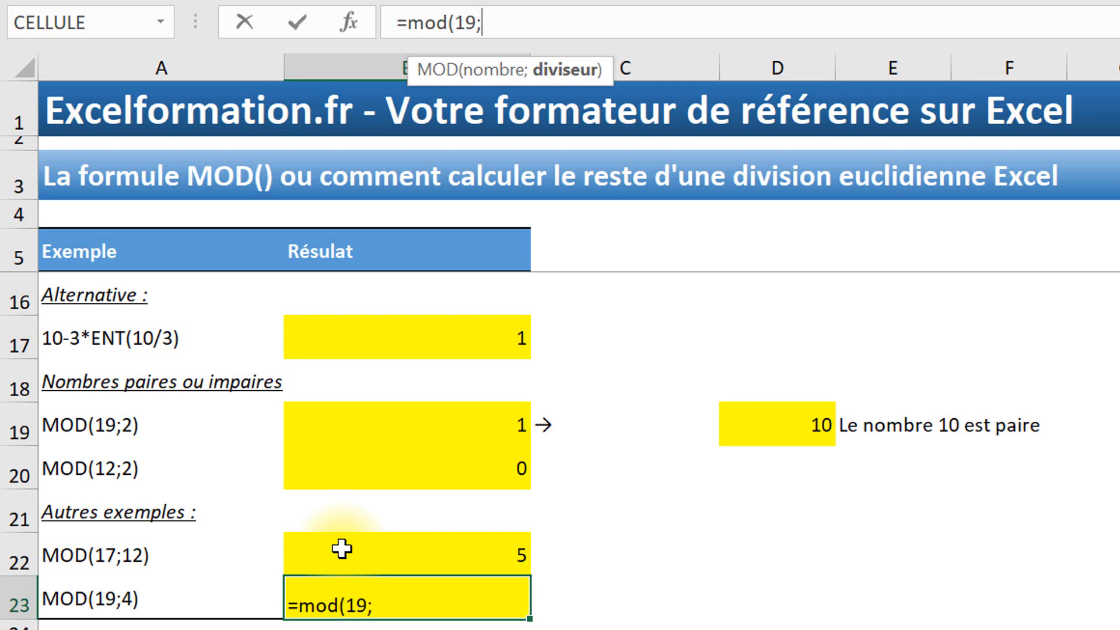
type("4)")
key("Return")
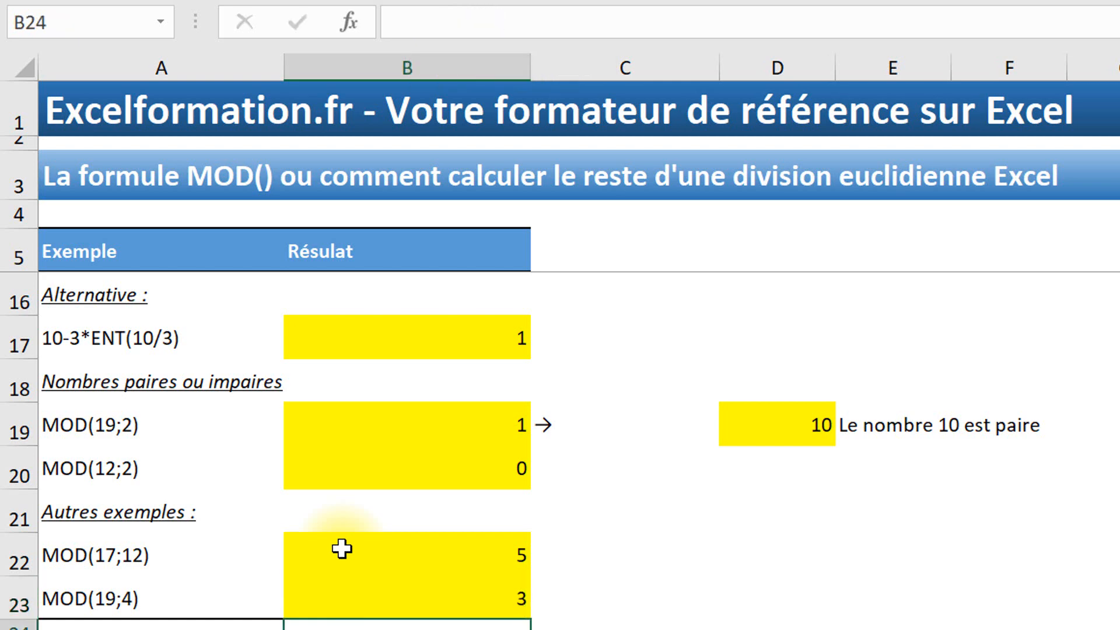